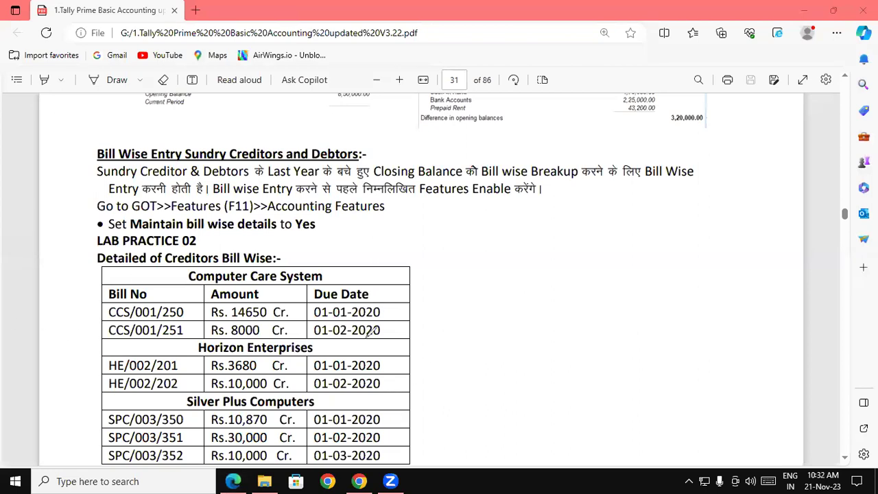
- Handwrite the sample bill number CCS/001/252 and the amount 12000 beside the Computer Care System bills in the PDF
mouse_move(453, 321)
mouse_down()
mouse_move(443, 328)
mouse_move(453, 337)
mouse_move(488, 316)
mouse_move(480, 326)
mouse_up()
mouse_move(516, 289)
mouse_down()
mouse_move(509, 327)
mouse_move(533, 289)
mouse_move(528, 302)
mouse_up()
mouse_move(553, 286)
mouse_down()
mouse_move(545, 302)
mouse_move(554, 291)
mouse_up()
drag(569, 276, 567, 306)
drag(587, 245, 593, 312)
drag(597, 272, 615, 286)
mouse_move(625, 256)
mouse_down()
mouse_move(618, 279)
mouse_move(620, 269)
mouse_move(658, 277)
mouse_up()
click(635, 258)
mouse_move(730, 226)
mouse_down()
mouse_move(735, 259)
mouse_move(766, 244)
mouse_move(772, 220)
mouse_move(818, 200)
mouse_up()
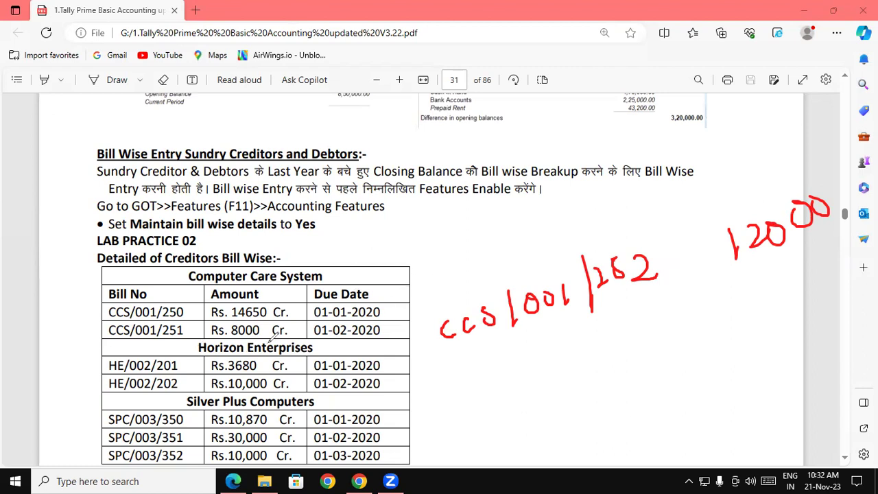
- Handwrite 1548 above the bill-wise entry notes and clear all handwritten annotations from the screen
drag(504, 146, 527, 177)
drag(595, 67, 603, 111)
mouse_move(626, 68)
mouse_down()
mouse_move(639, 103)
mouse_move(668, 55)
mouse_up()
drag(669, 47, 689, 88)
mouse_move(677, 44)
mouse_down()
mouse_move(664, 73)
mouse_move(694, 67)
mouse_up()
mouse_move(706, 39)
mouse_down()
mouse_move(696, 71)
mouse_move(710, 40)
mouse_up()
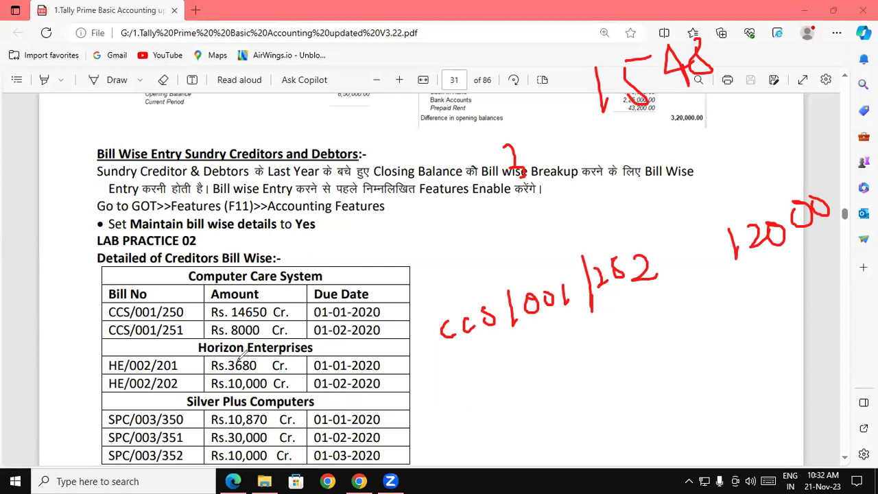
drag(241, 355, 241, 369)
key(e)
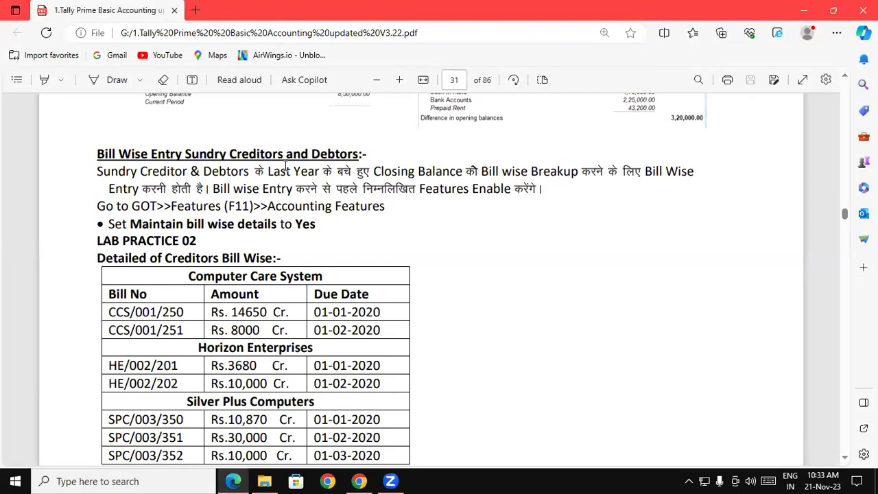
- Switch to the desktop, launch TallyPrime and continue in Educational Mode
click(359, 480)
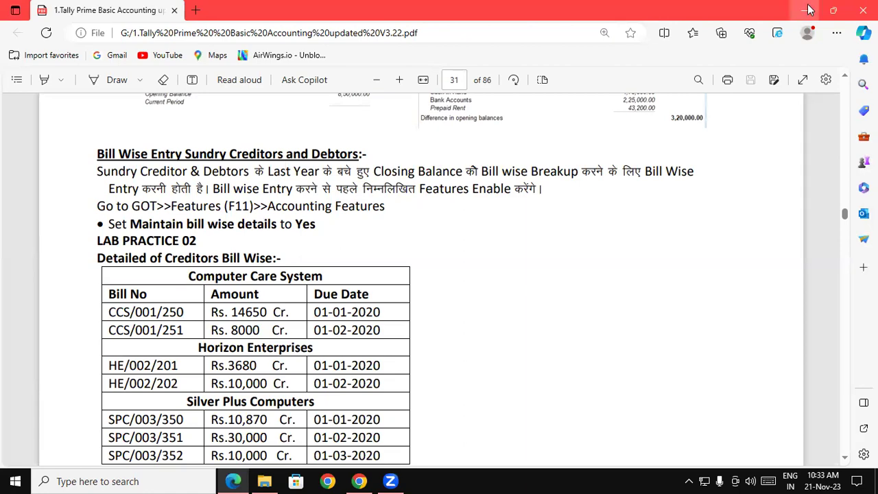
key(super+d)
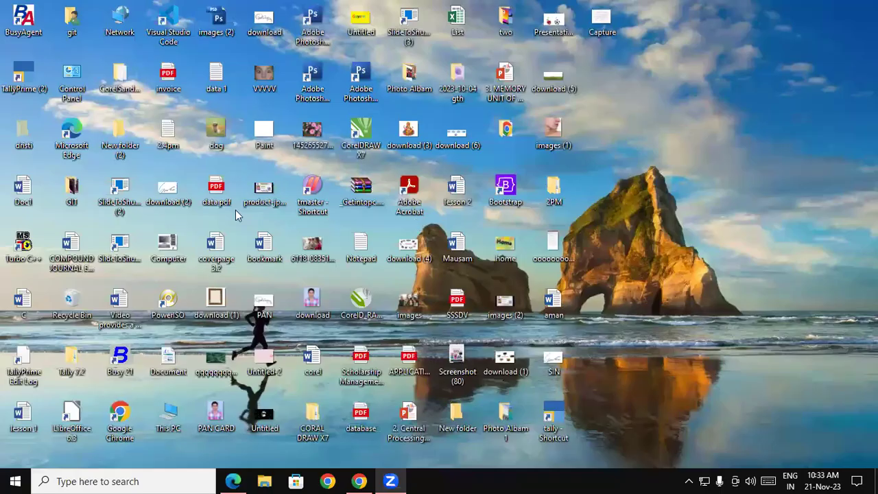
double_click(21, 80)
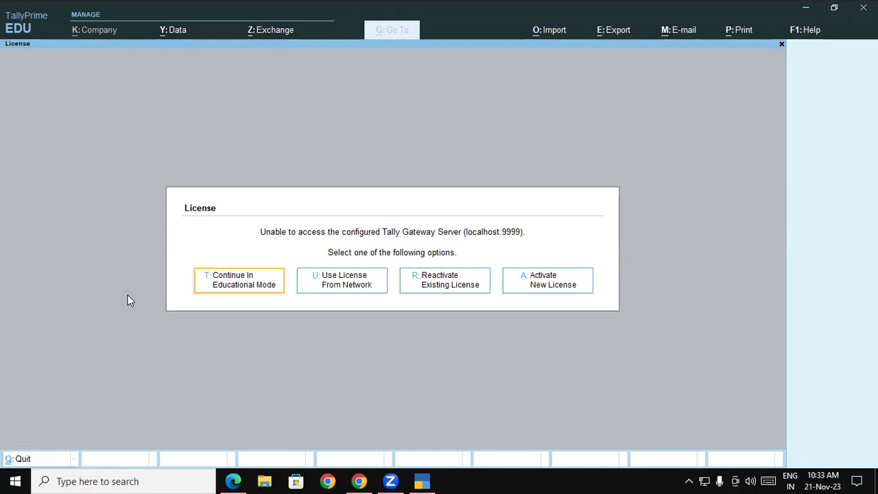
click(222, 285)
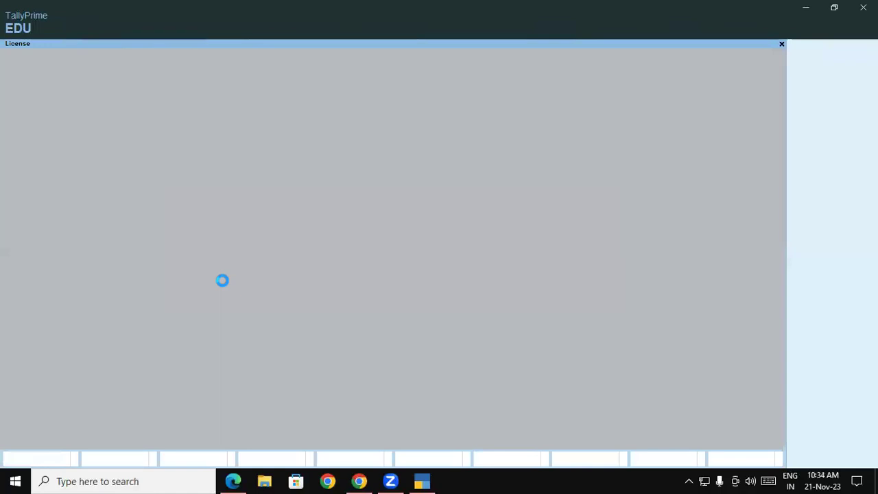
- Browse from the drive list to the D:\ drive for selecting a company
key(Up)
key(Up)
key(Up)
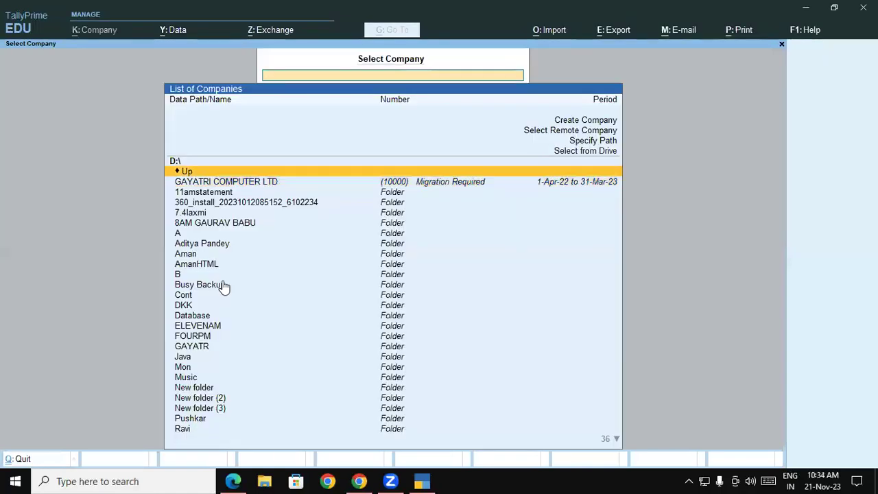
key(Return)
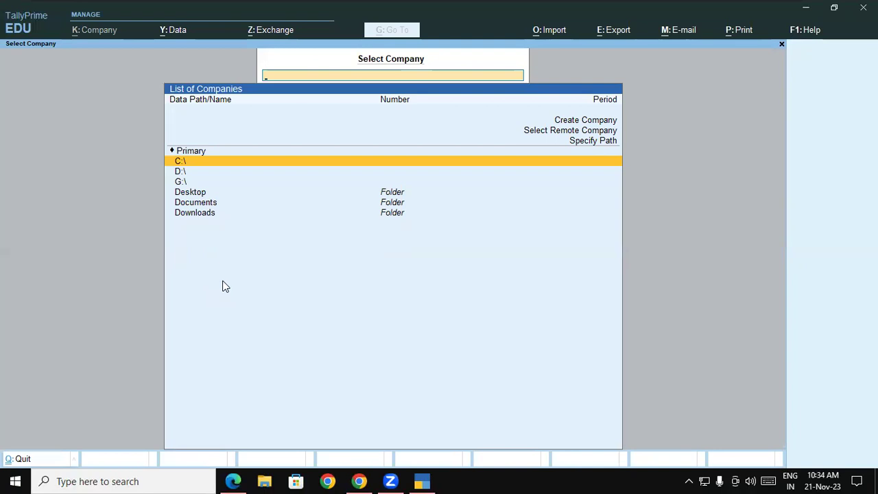
key(Down)
key(Return)
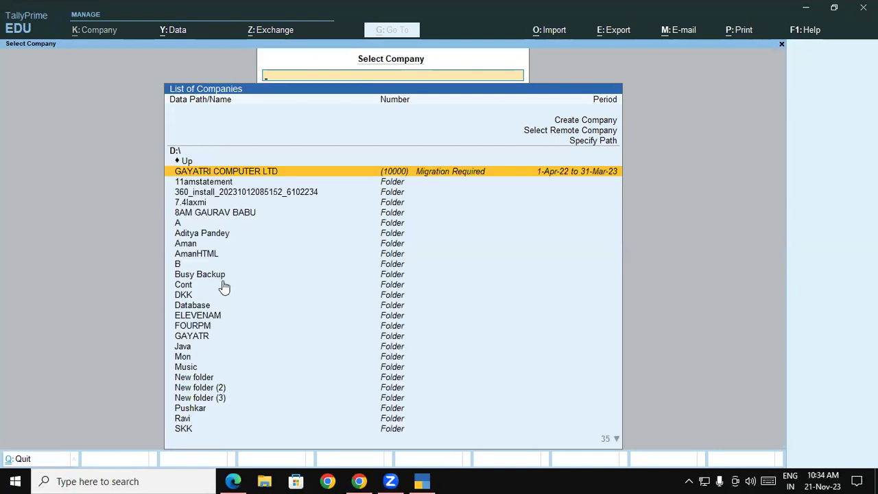
- Open the company Gayatri Computer Ltd SRV from its data folder on the D:\ drive
key(Down)
key(Down)
key(Down)
key(Down)
key(Down)
key(Down)
key(Down)
key(Down)
key(Down)
key(Down)
key(Down)
key(Down)
key(Down)
key(Down)
key(Down)
key(Down)
key(Down)
key(Down)
key(Down)
key(Down)
key(Down)
key(Down)
key(Down)
key(Down)
key(Down)
key(Down)
key(Down)
key(Down)
key(Down)
key(Down)
key(Down)
key(Down)
key(Down)
key(Down)
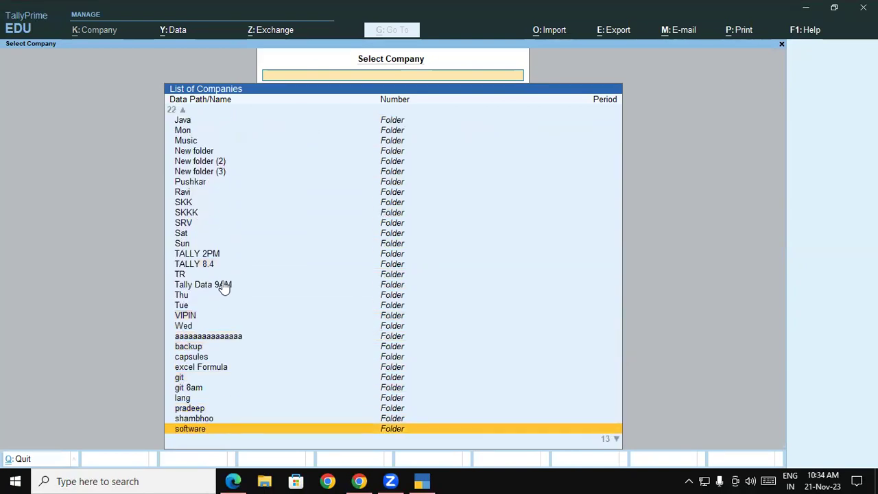
key(Down)
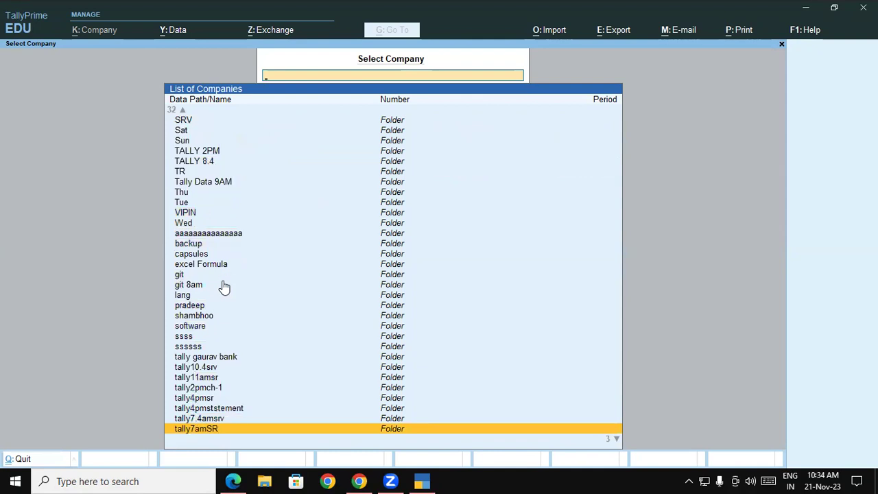
key(Up)
key(Up)
key(Up)
key(Up)
key(Up)
key(Up)
key(Return)
key(Return)
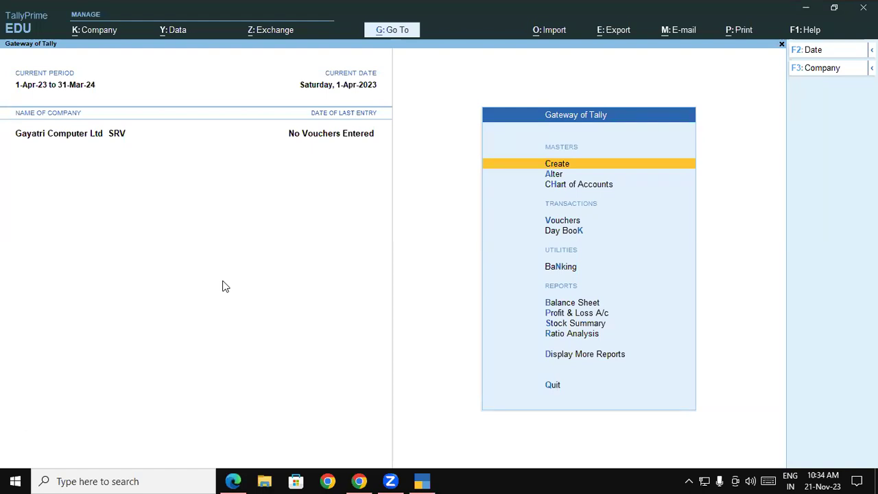
- Open the Computer Care System ledger for alteration
key(Down)
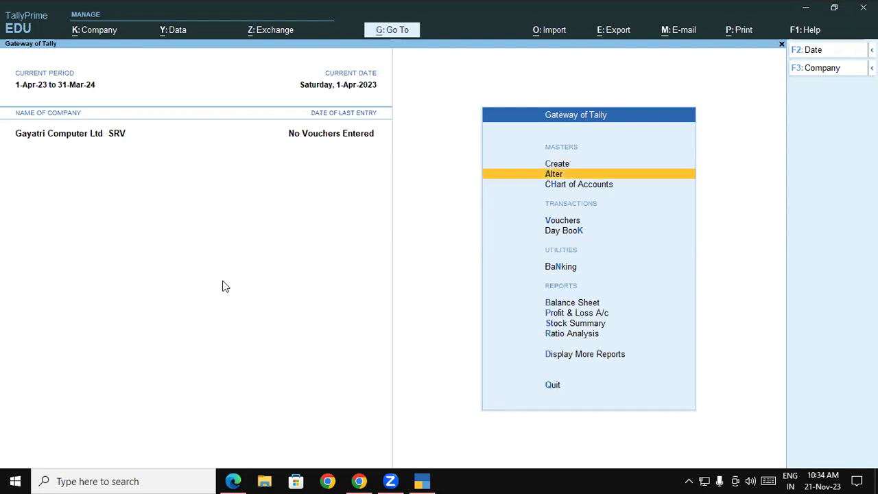
key(Return)
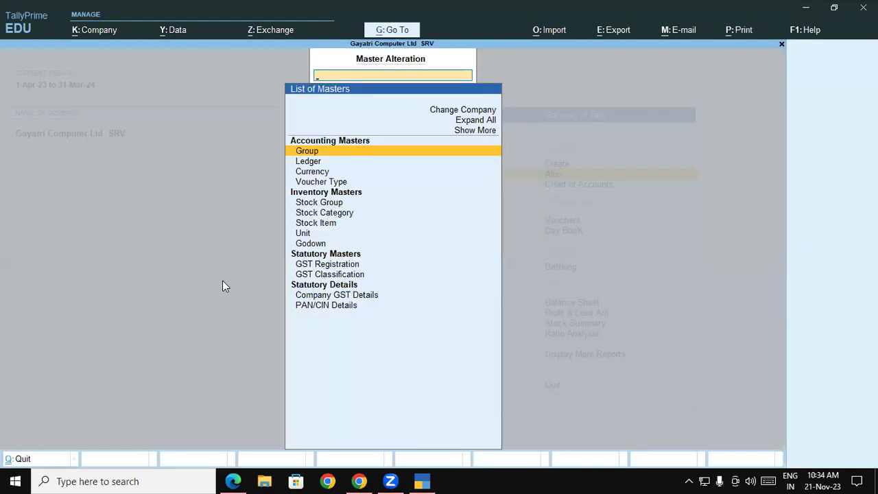
key(Down)
key(Return)
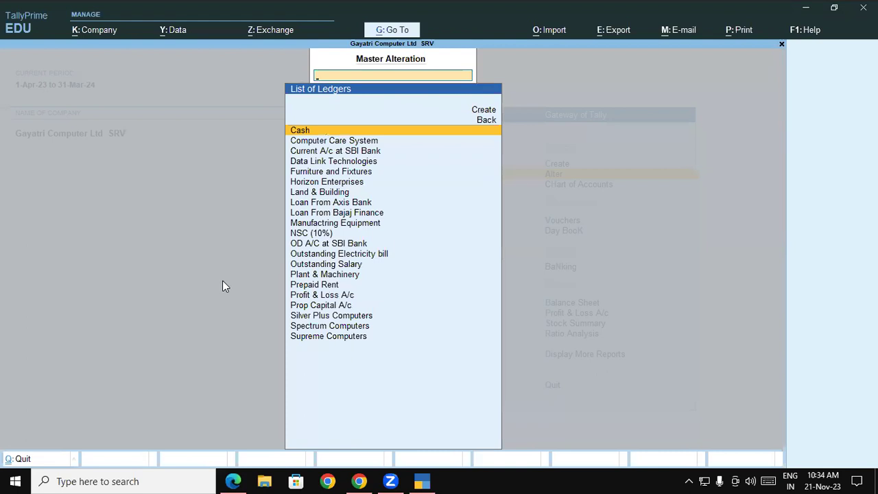
key(Down)
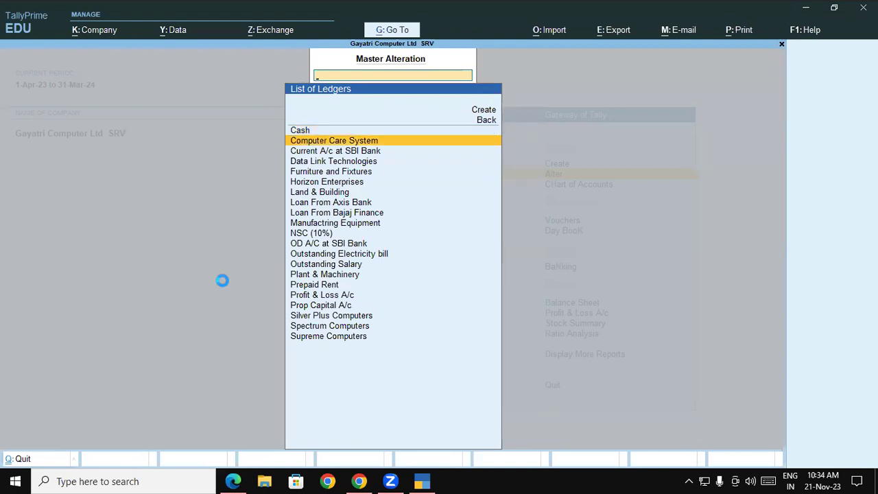
key(Return)
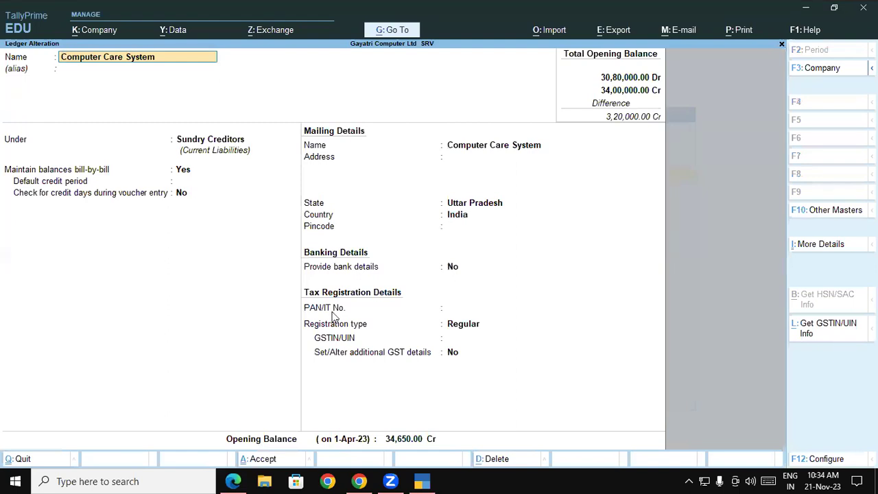
- Check the Enable Bill-wise entry setting in the company features and return to the ledger
key(F11)
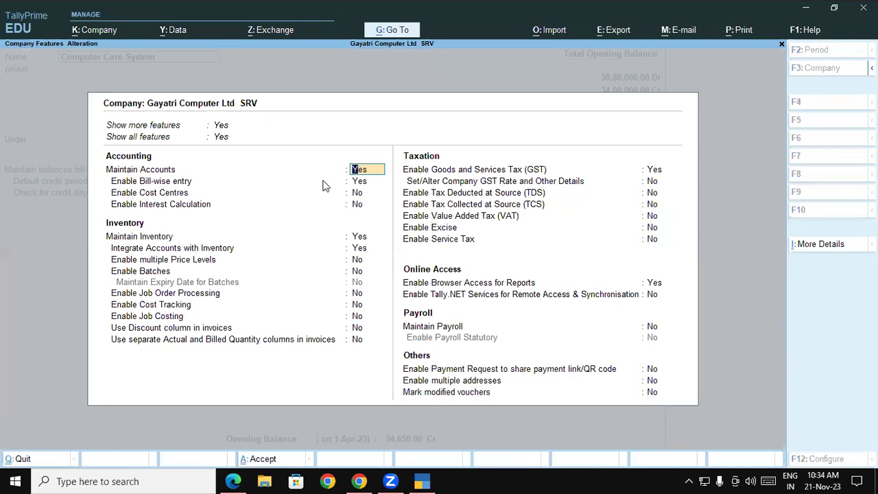
click(362, 182)
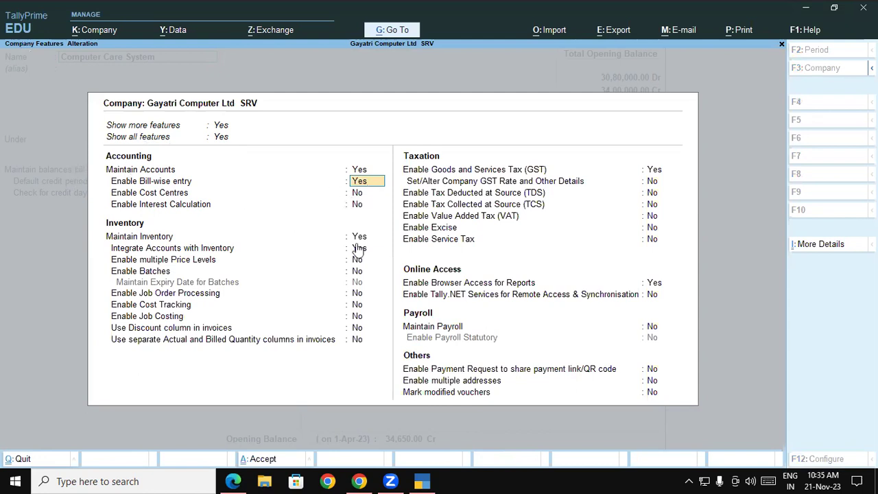
key(Escape)
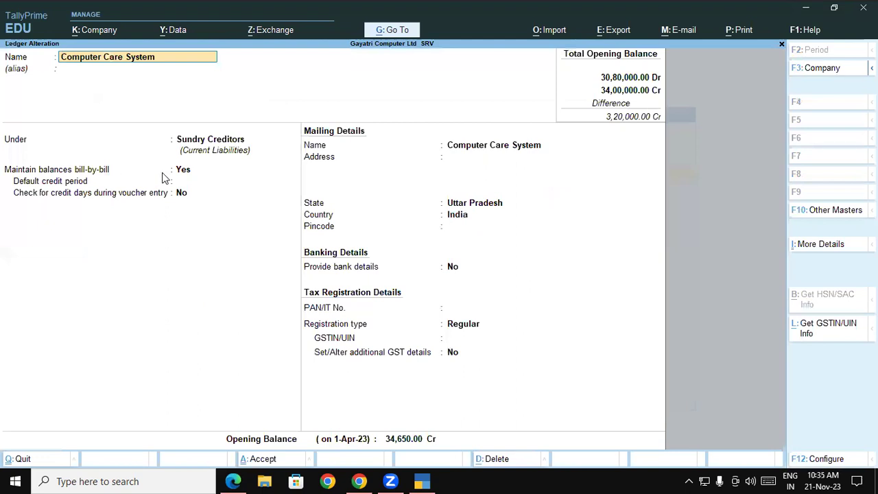
- Set Maintain balances bill-by-bill to No for the Computer Care System ledger and save it
click(190, 173)
key(n)
key(Return)
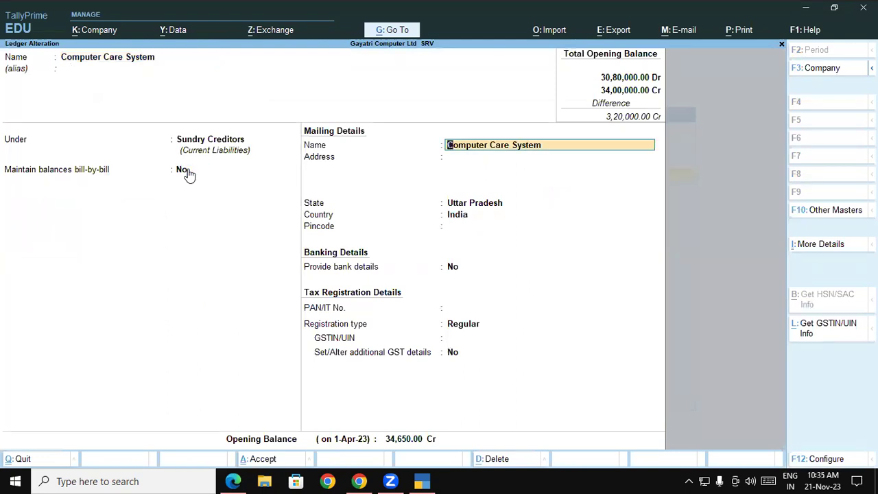
key(Return)
key(Return)
key(Return)
key(Return)
key(Return)
key(Return)
key(Return)
key(Return)
key(Return)
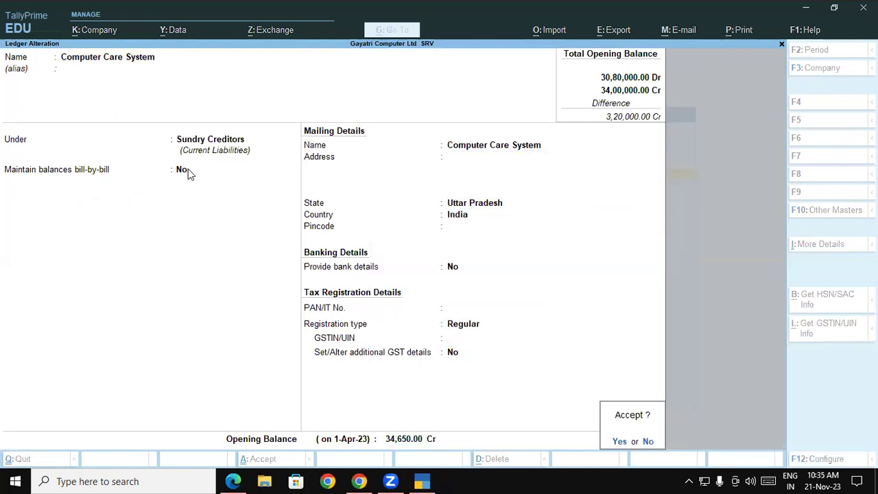
key(Return)
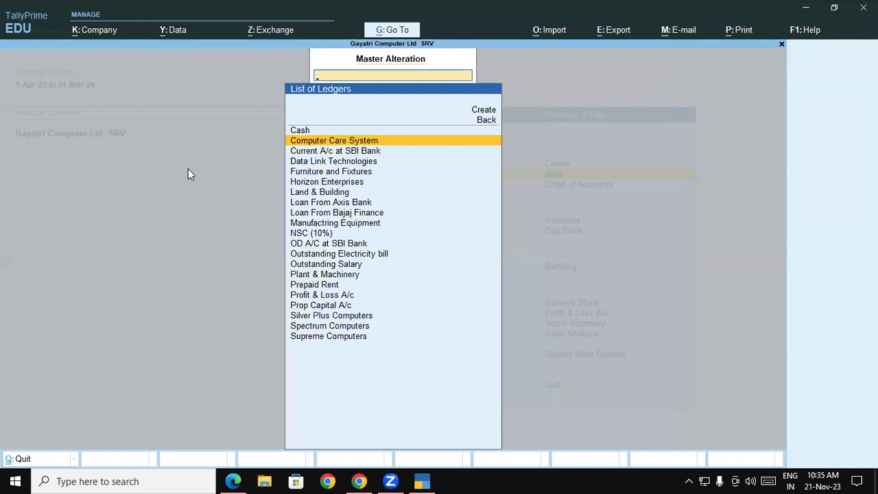
- Reopen the Computer Care System ledger, set Maintain balances bill-by-bill to Yes and proceed to its bill-wise breakup
key(Return)
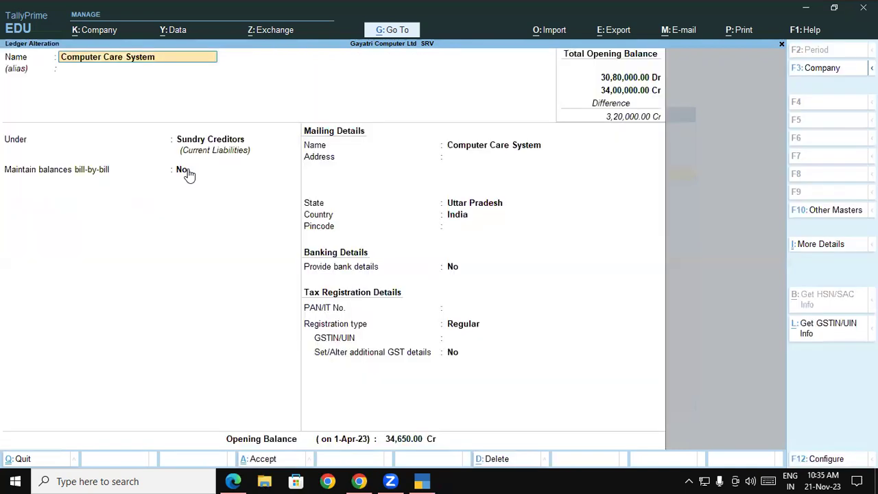
click(182, 170)
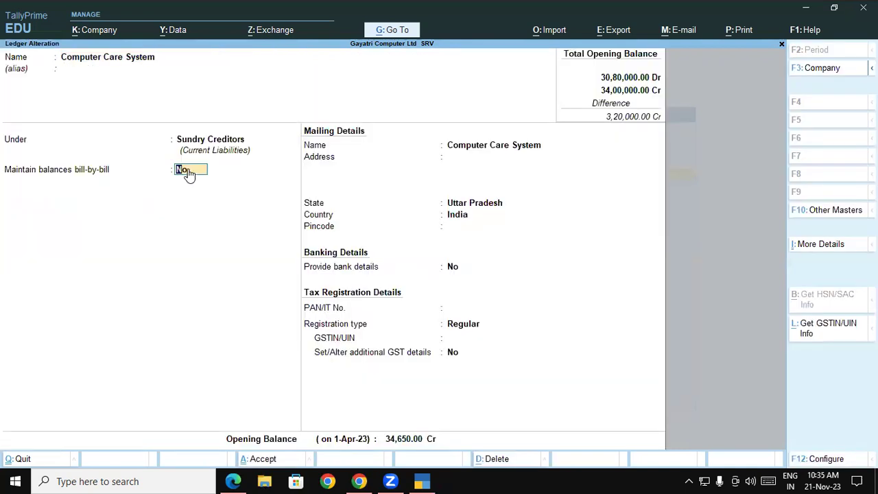
key(y)
key(Return)
key(Return)
key(Return)
key(Return)
key(Return)
key(Return)
key(Return)
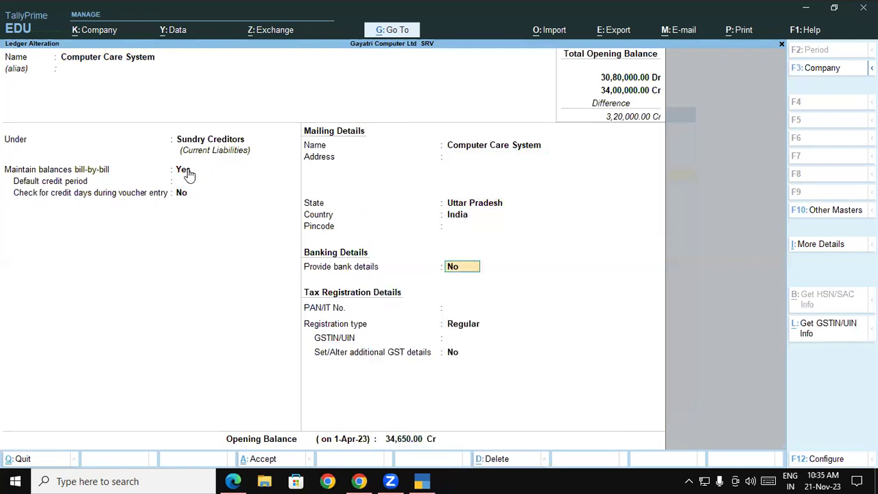
key(Return)
key(Return)
key(Return)
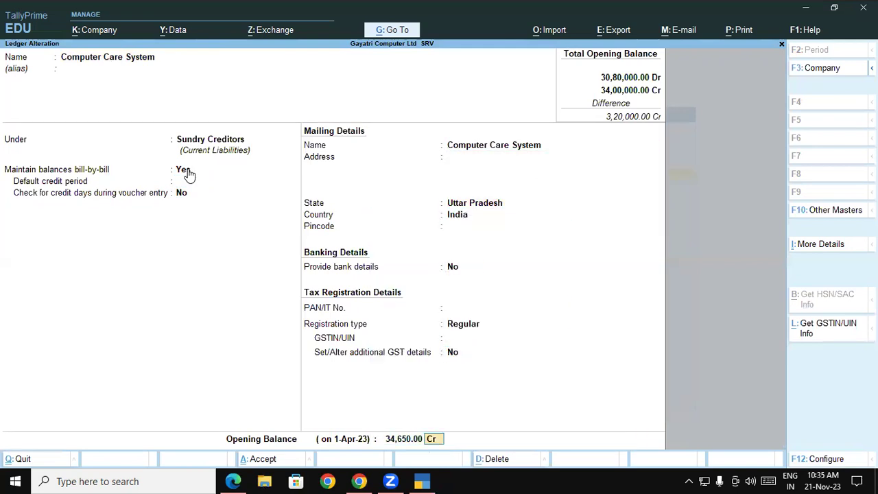
key(Return)
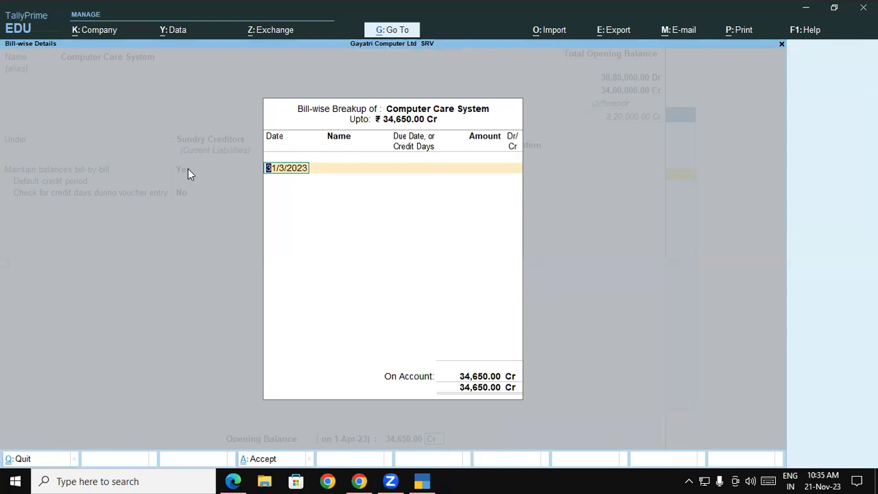
- Enter bill CCS/001/250 dated 31/3/2023, due 31-Mar-23, for 14650 Cr in the bill-wise breakup, consulting the PDF's creditor list
key(Return)
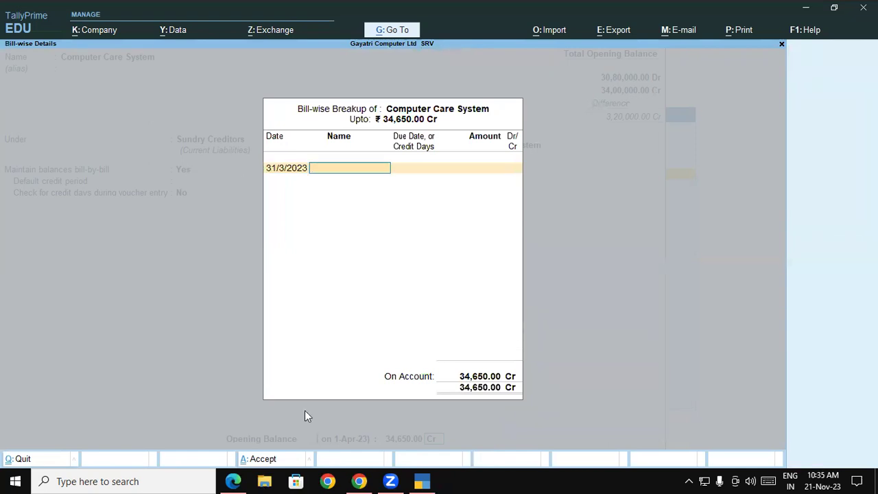
key(alt+Tab)
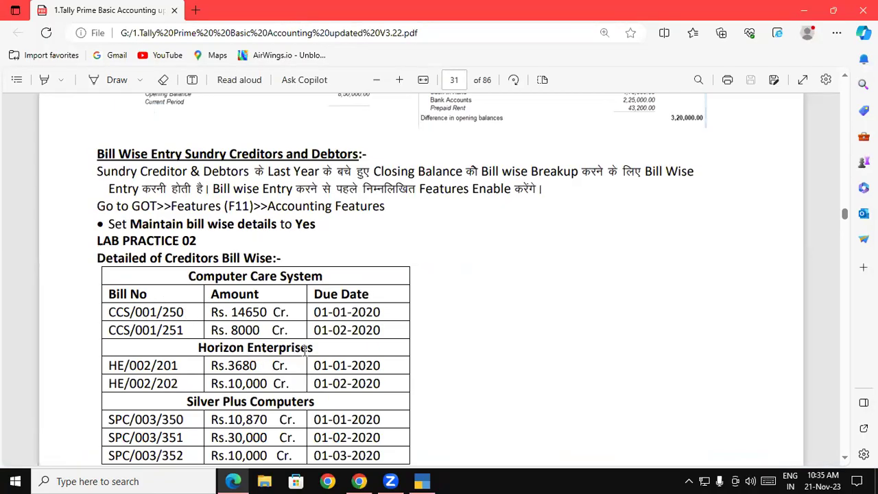
click(422, 478)
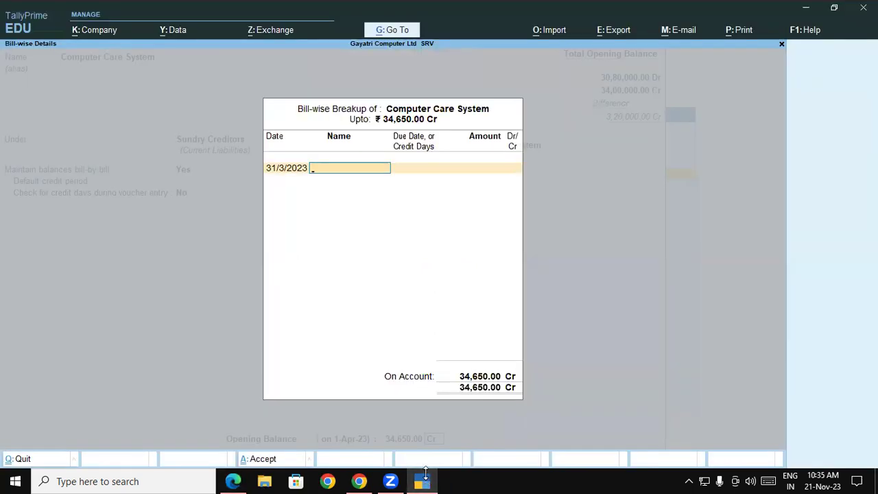
text(CCS/001/250)
key(Return)
key(Return)
text(14650)
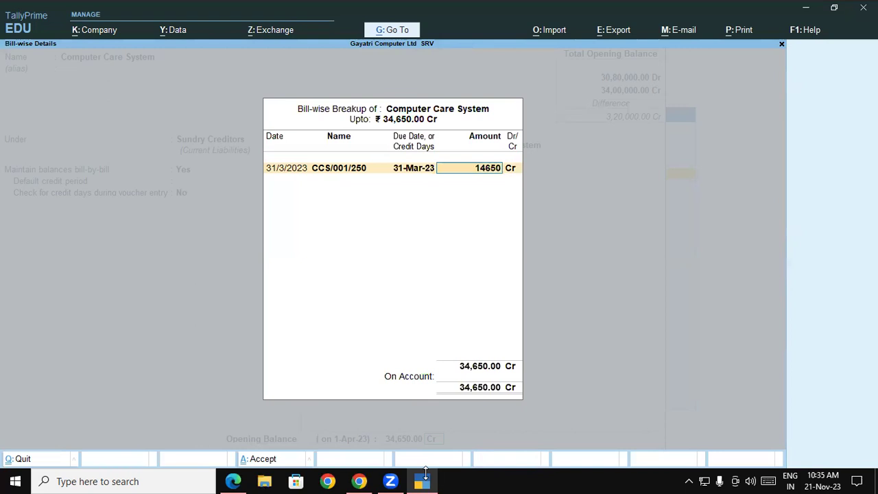
key(Return)
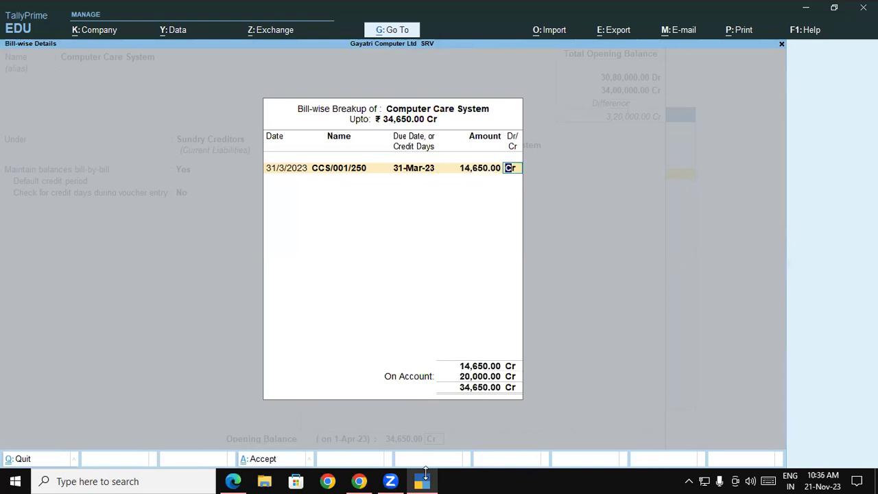
key(Return)
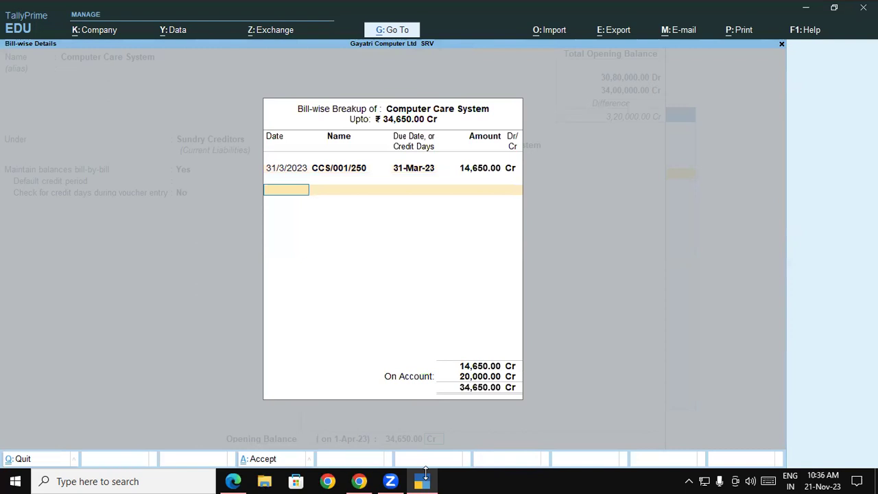
- Enter bill CCS/001/251 dated 1/4/2022, due 1-Apr-22, for 8000 Cr in the Computer Care System breakup
text(1)
key(Return)
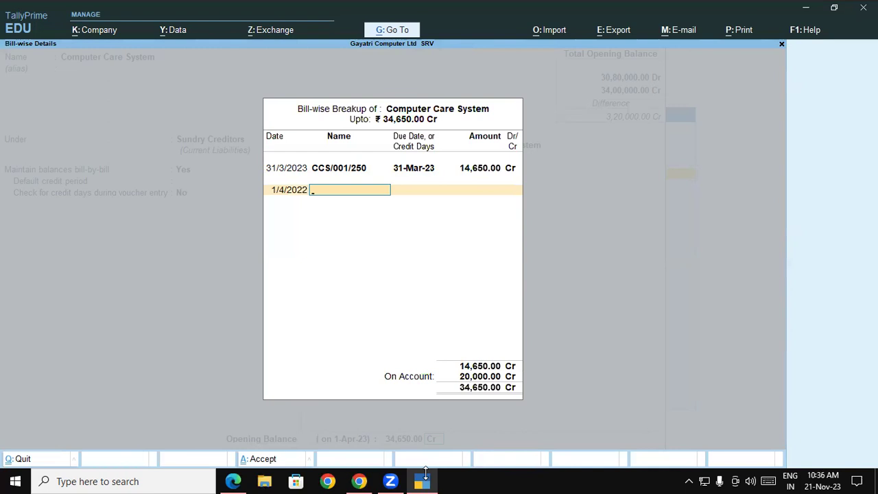
text(CCS/001/251)
key(Return)
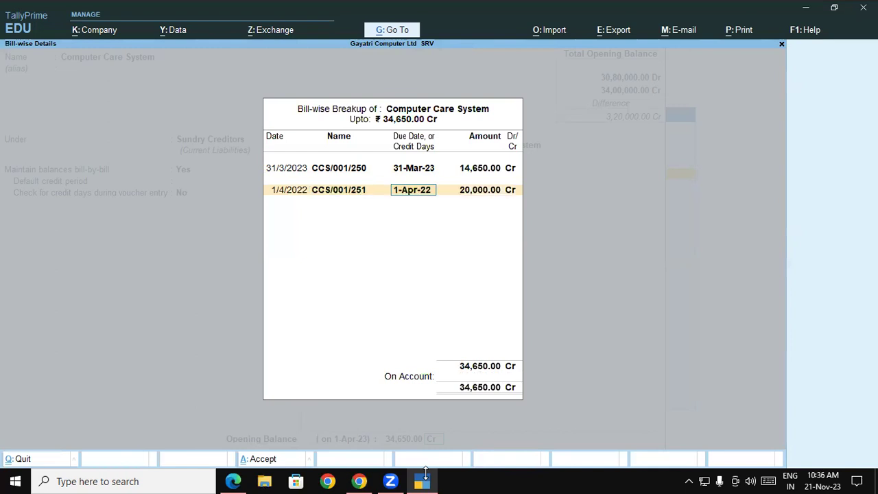
key(Return)
text(8000)
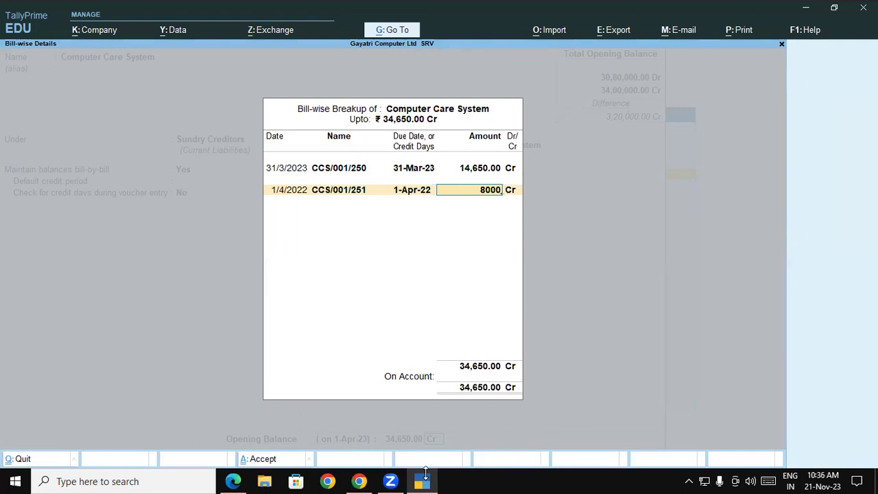
key(Return)
key(Return)
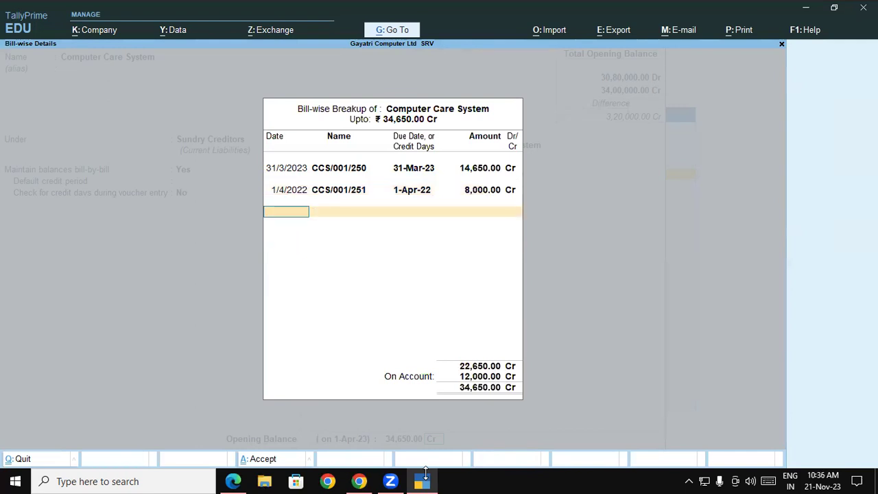
- Enter bill CCS/001/252 dated 1/4/2022, due 1-Apr-22, for 12,000 Cr and save the Computer Care System ledger
key(Return)
text(C)
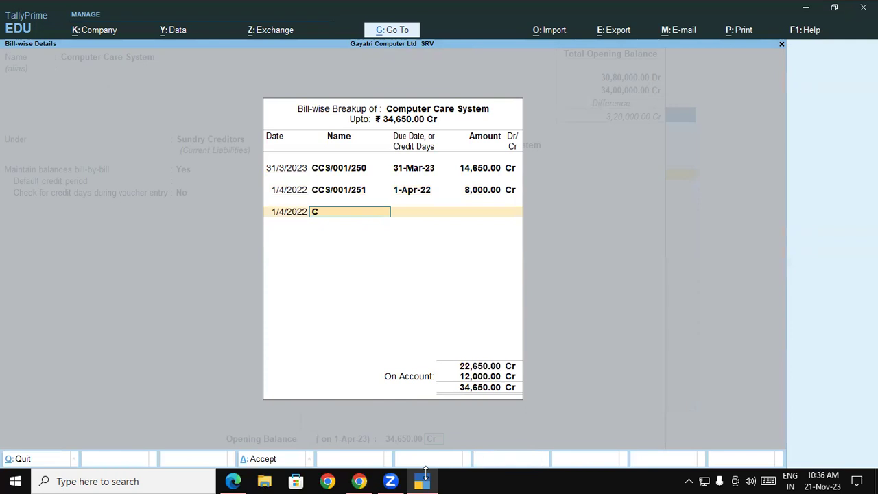
text(CS/001/252)
key(Return)
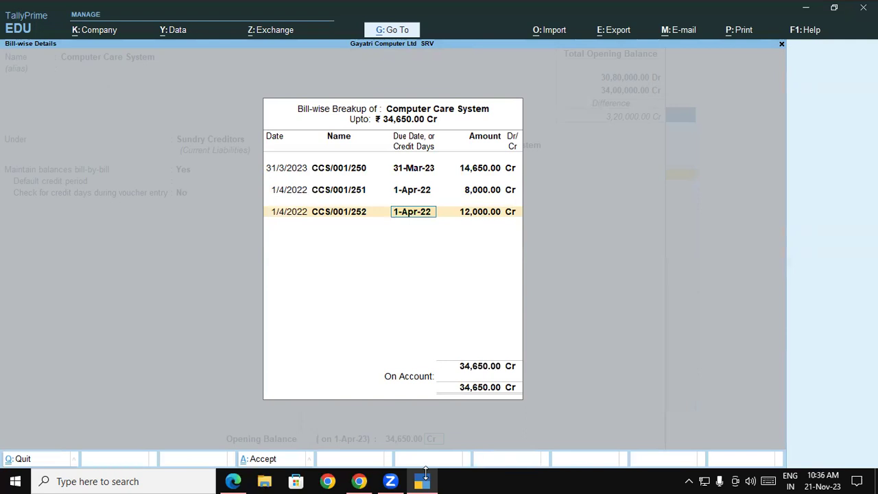
key(Return)
key(Return)
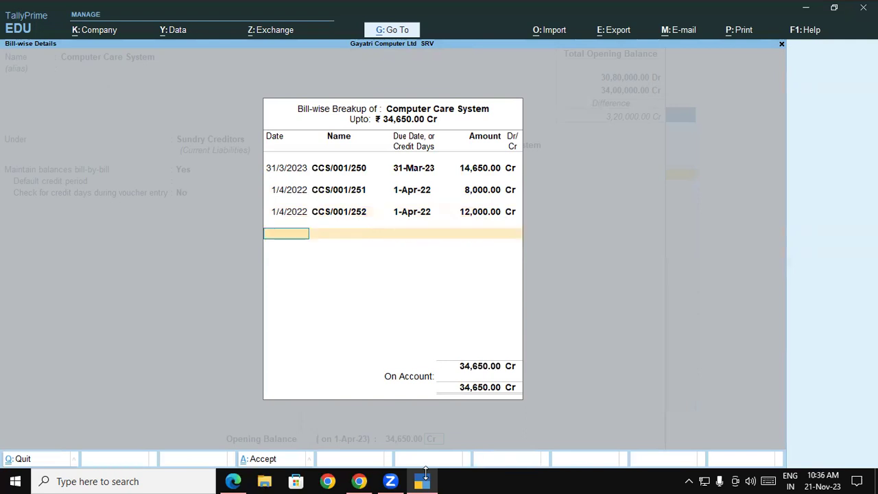
key(Return)
key(Return)
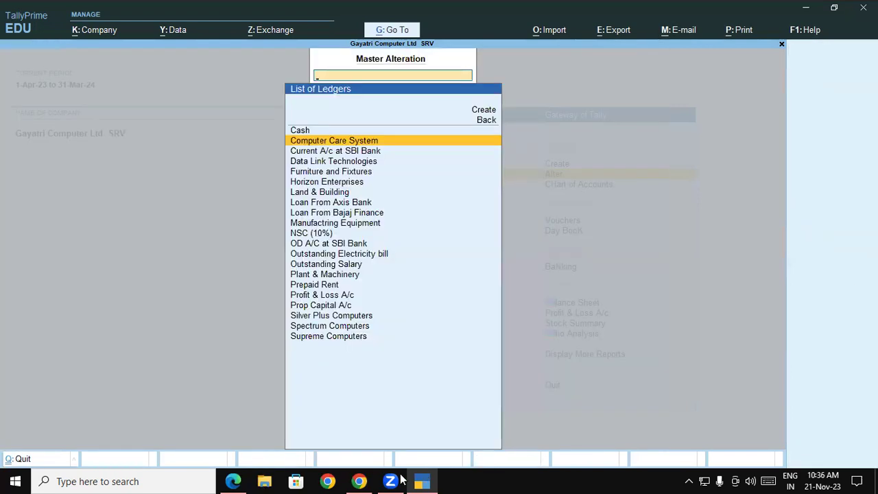
- Consult the PDF's creditor list, open the Horizon Enterprises ledger and proceed to its bill-wise breakup with date 31/3/2023
click(234, 481)
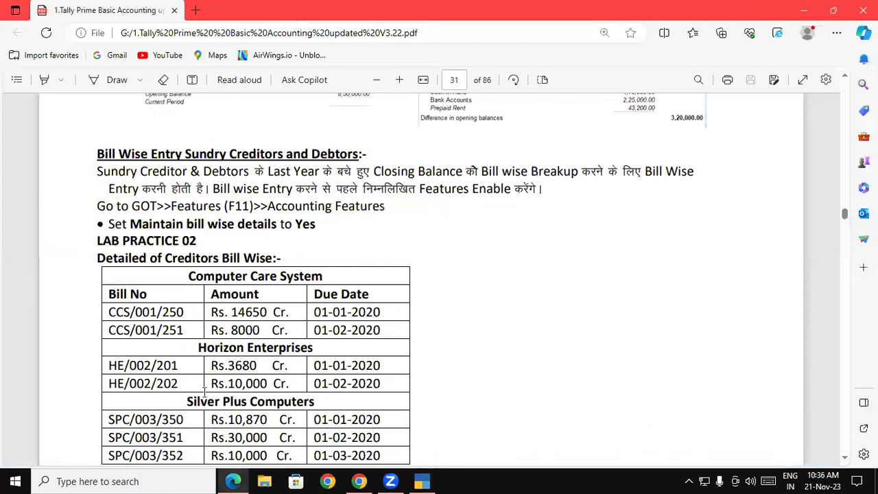
click(420, 480)
text(HO)
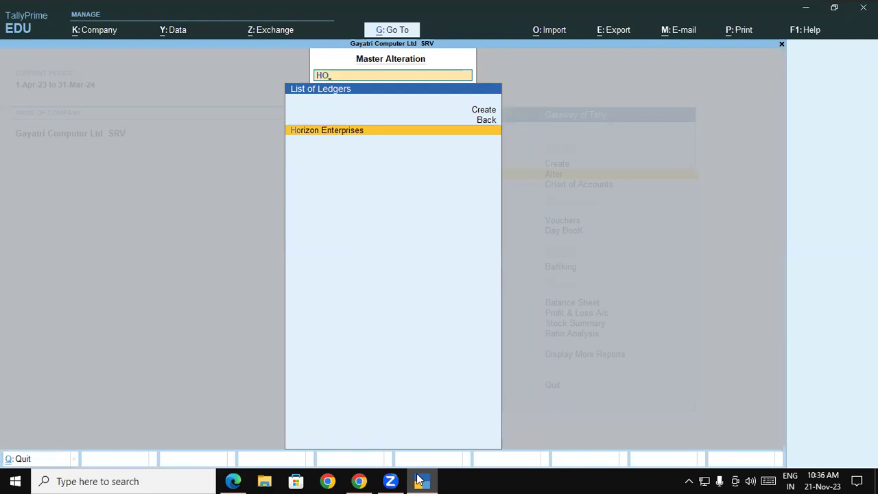
key(Return)
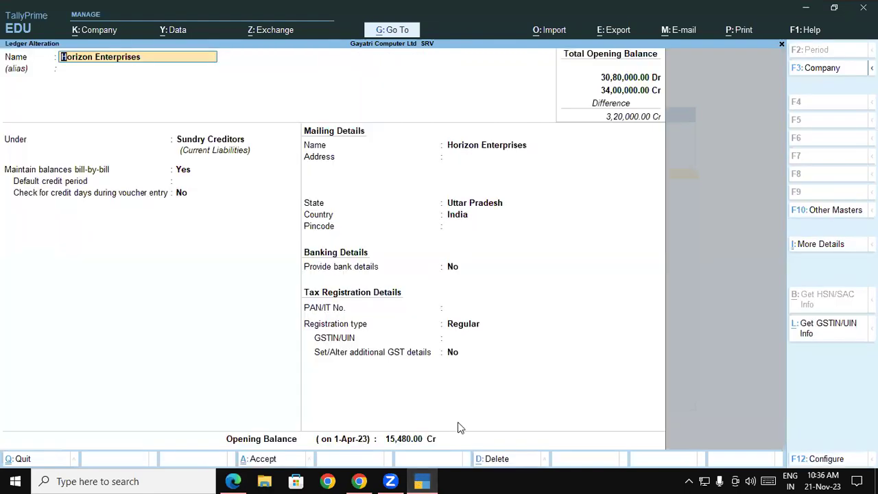
key(ctrl+a)
click(411, 439)
key(Return)
key(Return)
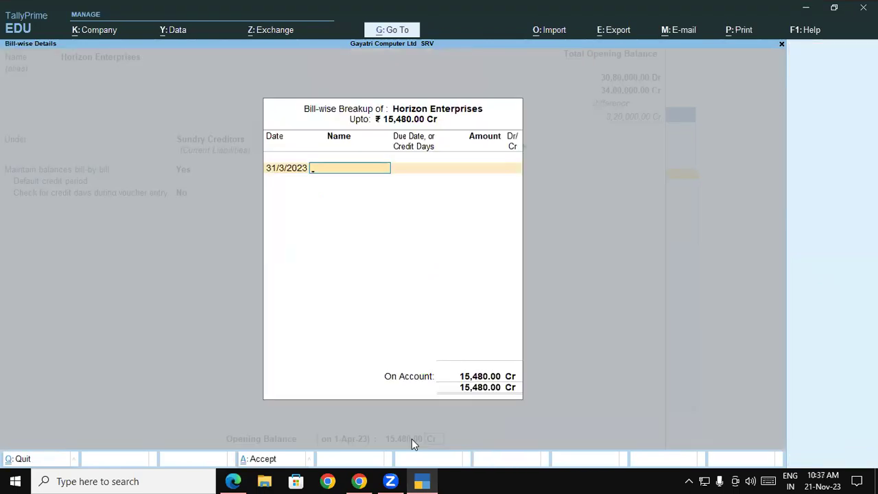
- Enter bill HE/002/201, due 31-Mar-23, for 3480 Cr in the Horizon Enterprises breakup
text(HE/002/)
text(201)
key(Return)
key(Return)
text(3,480)
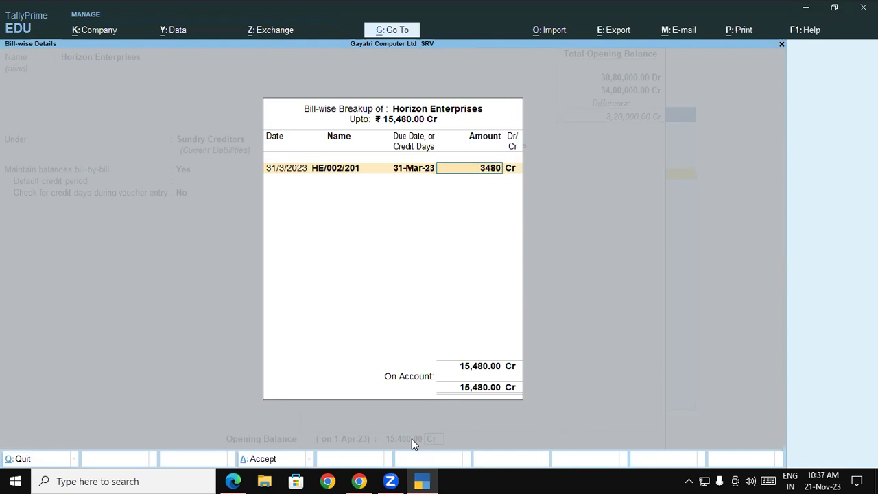
key(Return)
key(Return)
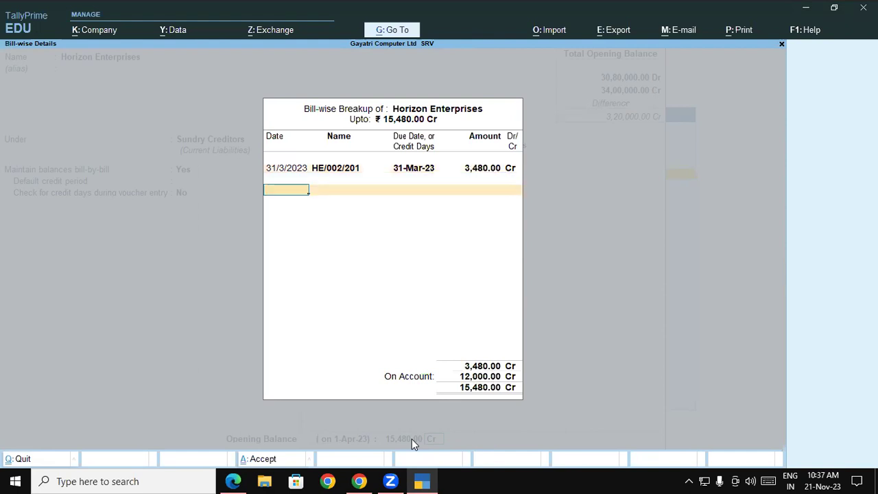
- Enter bill HE/002/202 dated 1/4/2022, due 1-Apr-22, for 12,000 Cr and save the Horizon Enterprises ledger
text(1)
key(Return)
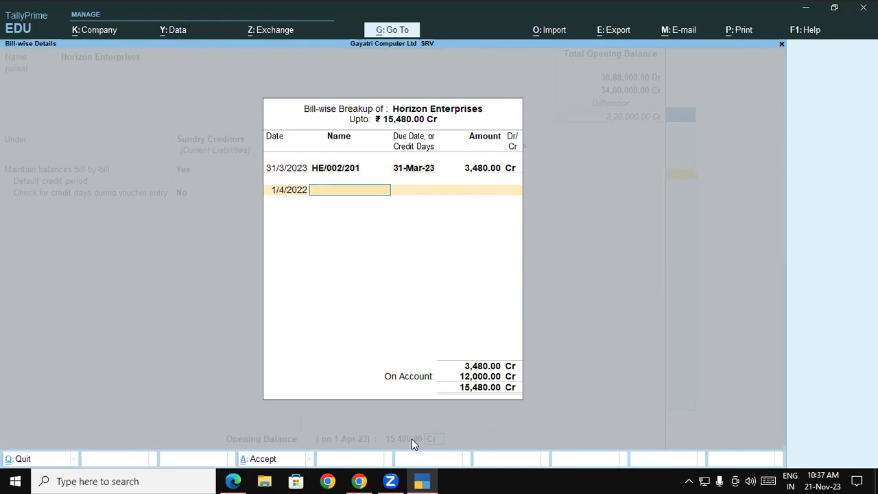
text(HE/002/202)
key(Return)
key(Return)
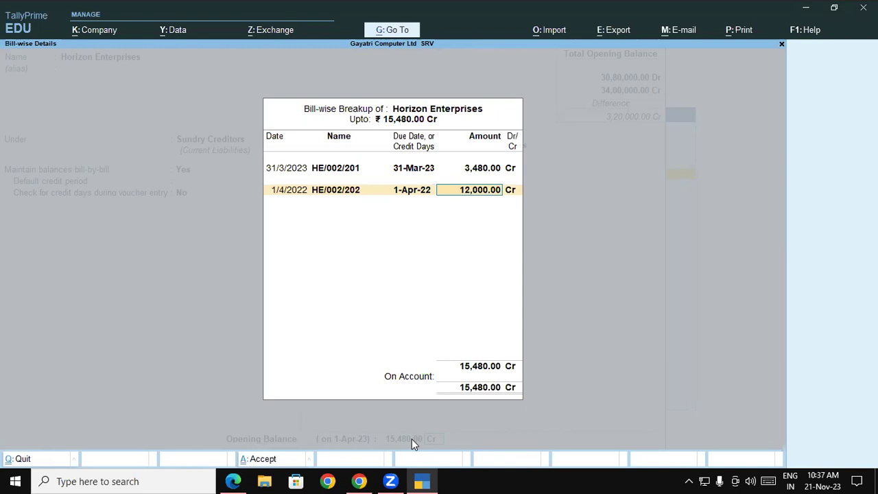
key(Return)
key(Return)
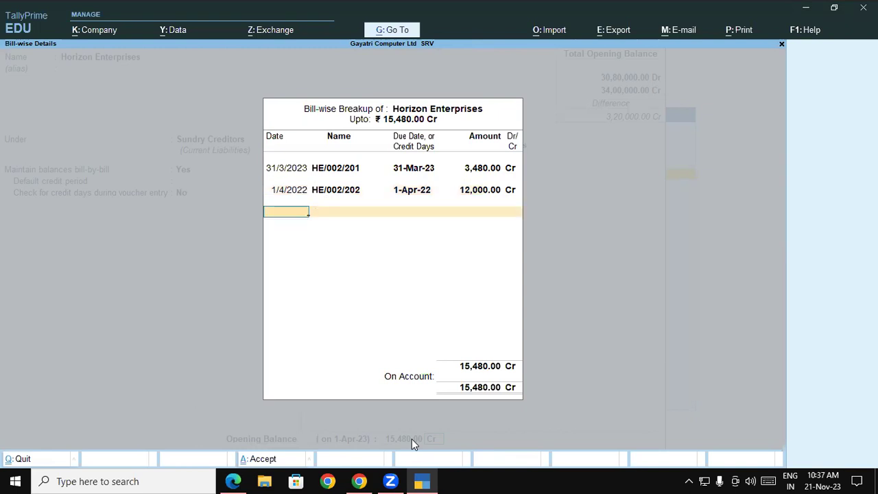
key(Return)
key(Return)
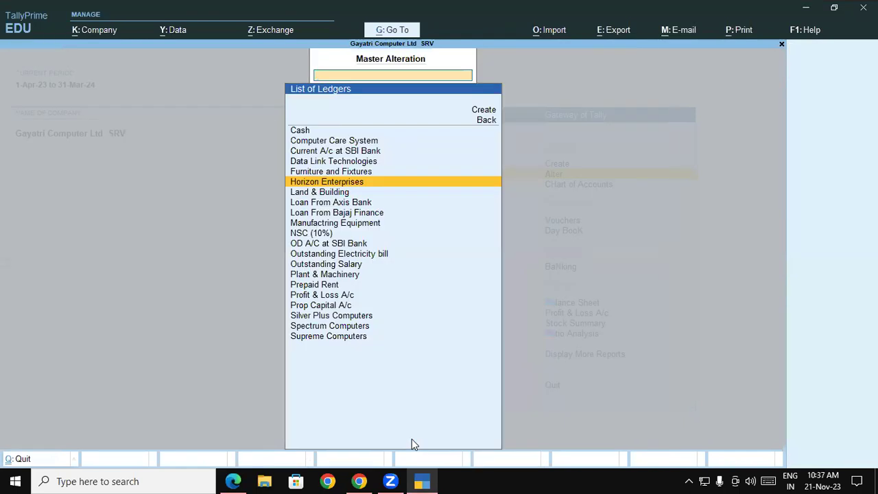
- Open the Silver Plus Computers ledger for alteration and proceed to its bill-wise breakup
text(S)
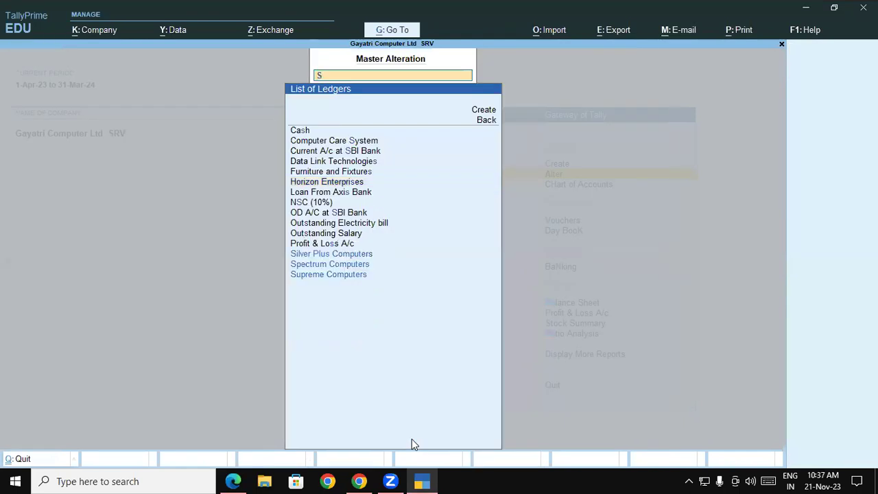
text(l)
key(Return)
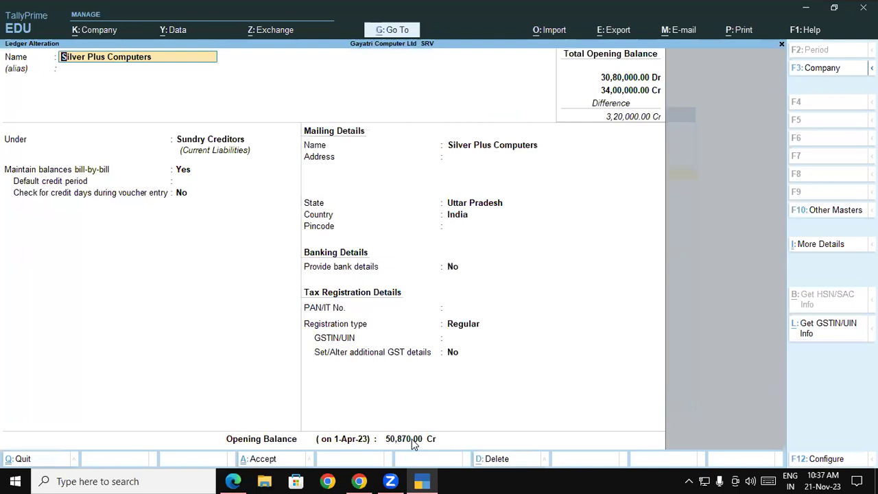
key(ctrl+a)
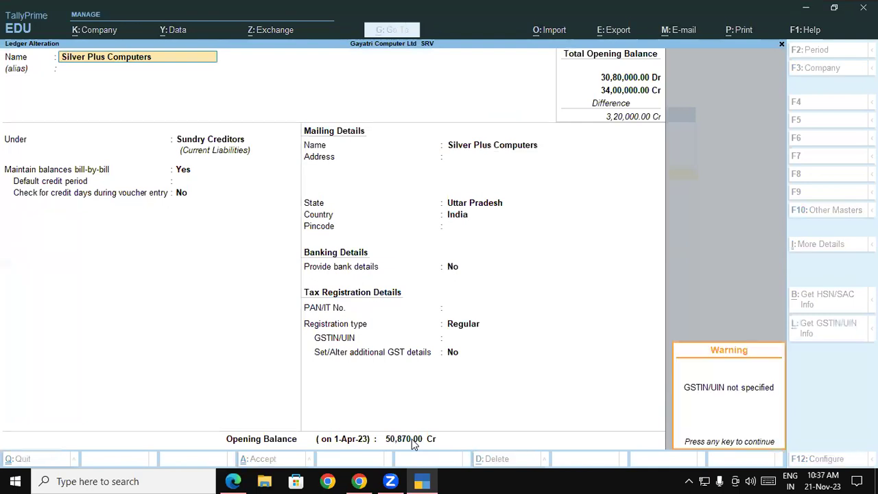
key(Return)
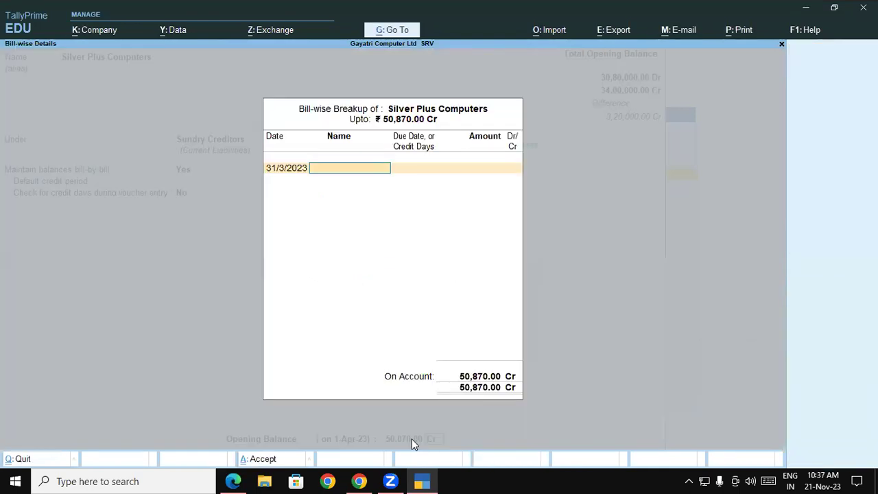
- Enter bill SPC/003/350 dated 31/3/2023, due 31-Mar-23, for 10,870 Cr in the Silver Plus Computers breakup
text(SPC/003/350)
key(Return)
key(Return)
text(1)
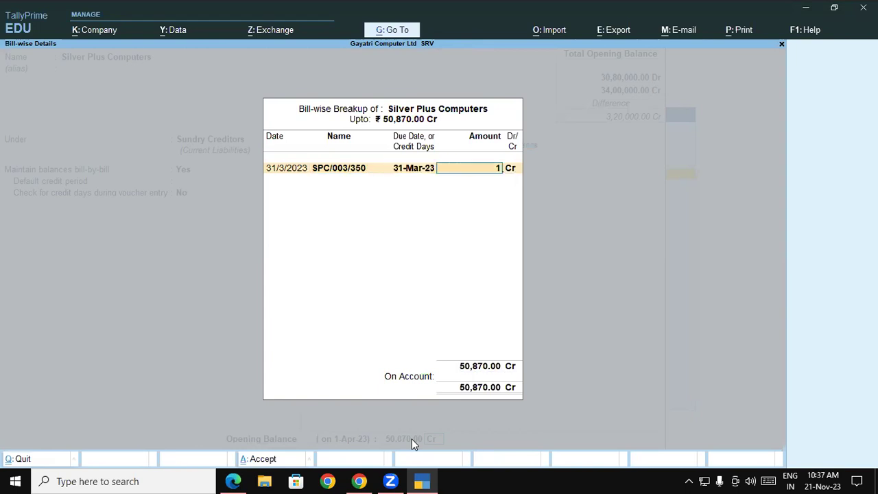
text(0,87087)
key(Return)
key(Return)
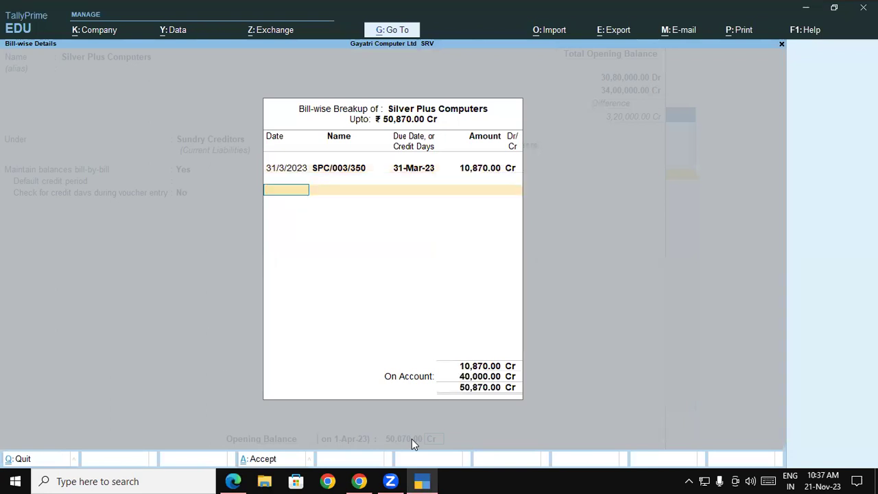
- Enter bill SPC/003/351 dated 1/4/2022, due 1-Apr-22, for 30,000 Cr in the Silver Plus Computers breakup
key(Return)
text(S)
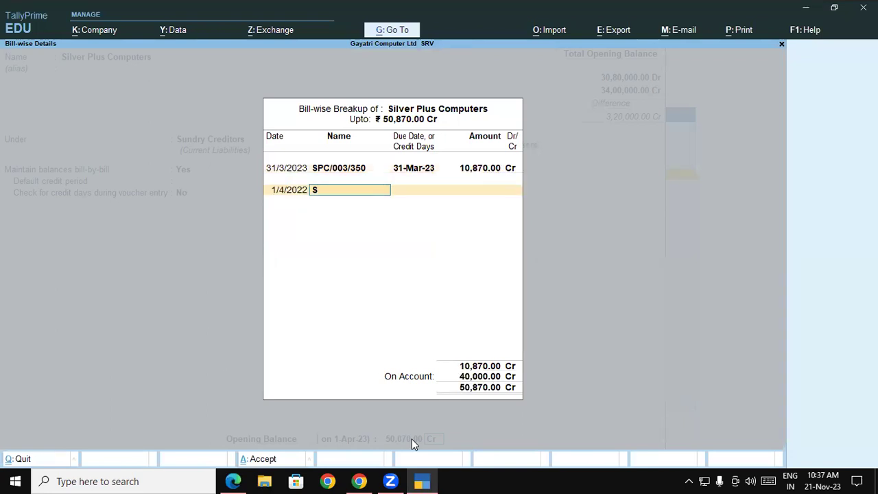
text(PC/002)
key(BackSpace)
text(3/351)
key(Return)
key(Return)
key(BackSpace)
text(30,000)
key(Return)
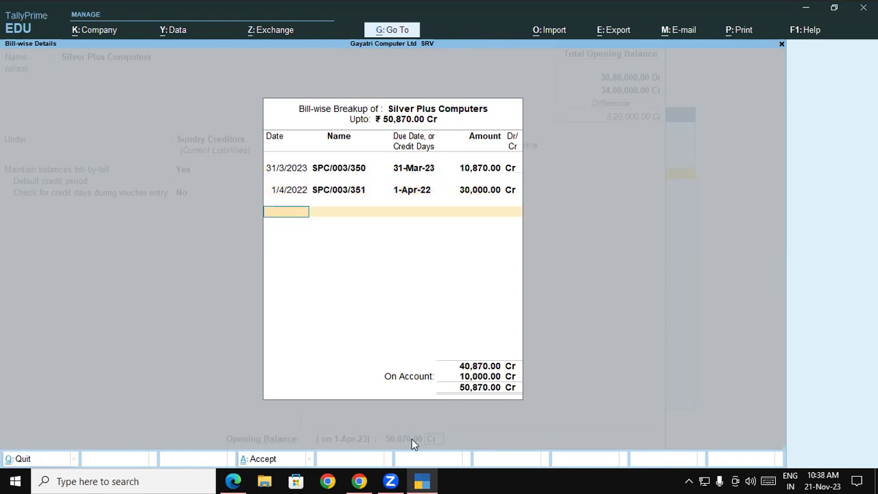
- Enter bill SPC/003/352 dated 1/4/2022, due 1-Apr-22, for 10,000 Cr and save the Silver Plus Computers ledger
key(Return)
text(S)
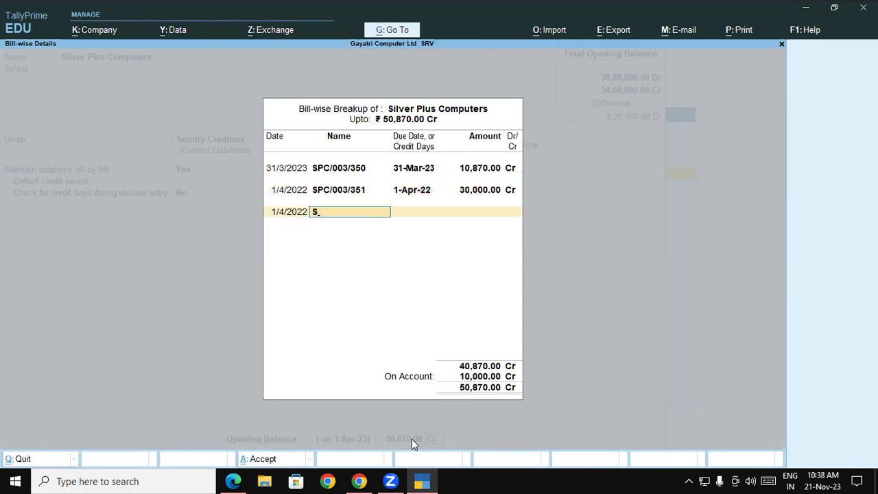
text(PC/003)
text(/452)
key(BackSpace)
key(BackSpace)
key(BackSpace)
text(352)
key(Return)
key(Return)
key(Return)
key(Return)
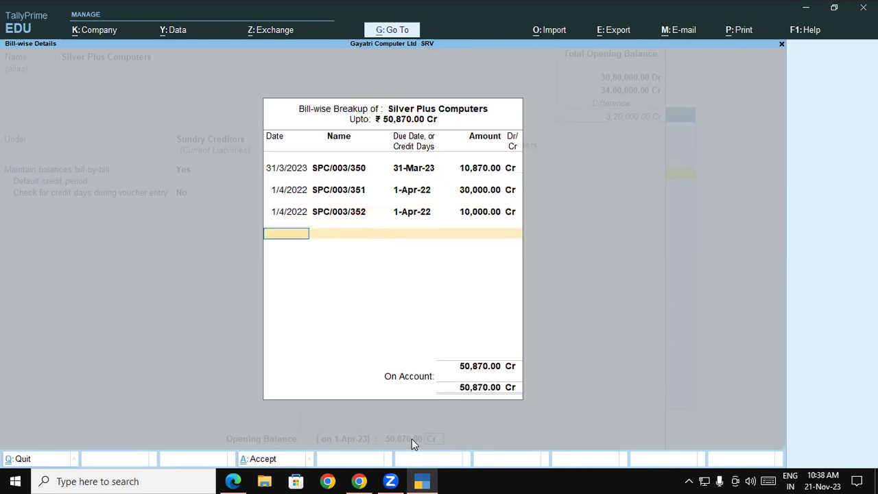
key(Return)
key(Return)
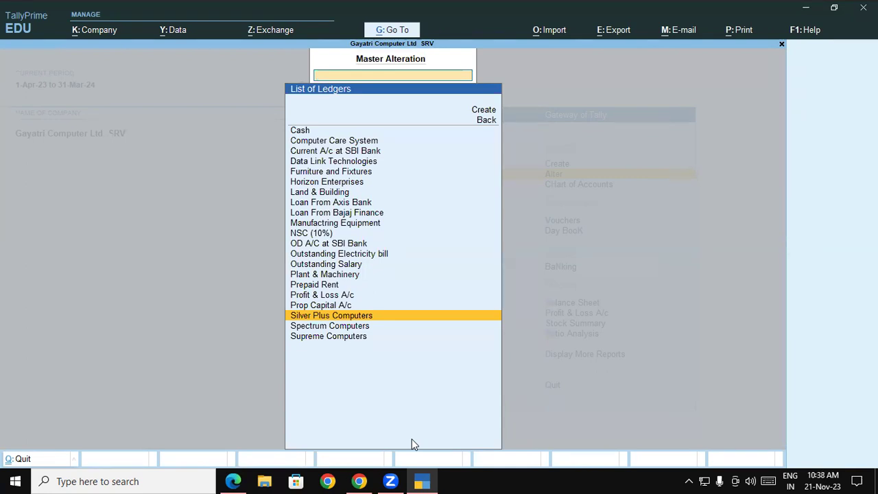
- Consult the debtors' bill list on page 32 of the PDF and open the Supreme Computers ledger for alteration
click(240, 480)
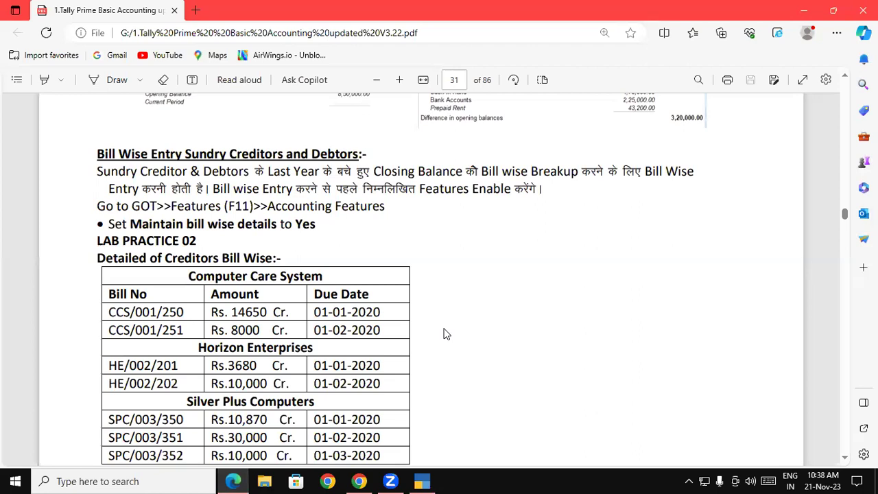
scroll(446, 333, down, 2)
scroll(446, 333, down, 2)
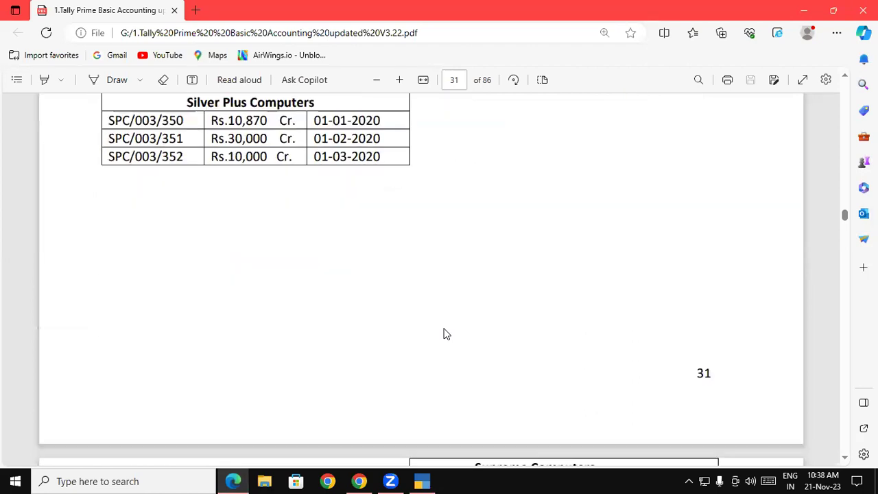
scroll(446, 333, down, 3)
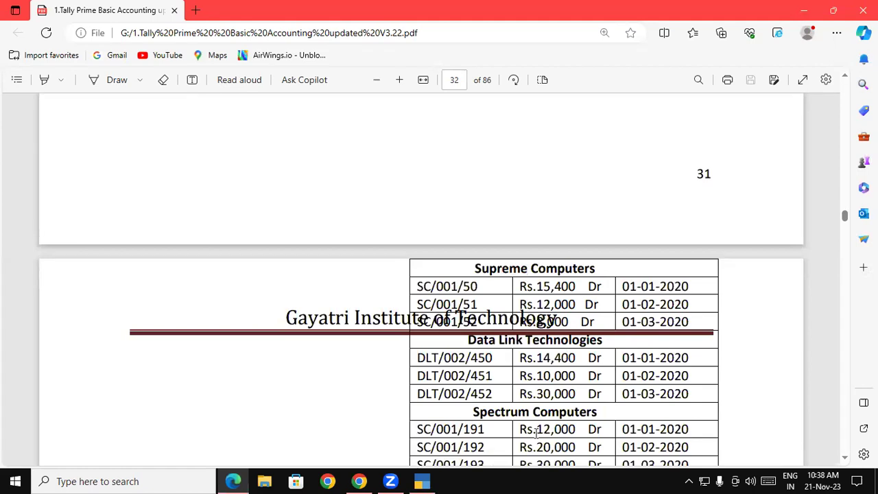
click(420, 481)
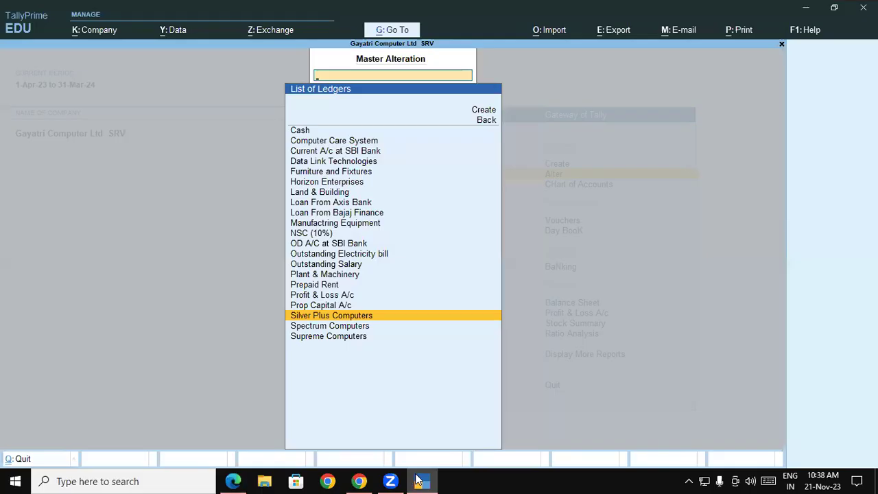
text(su)
key(Return)
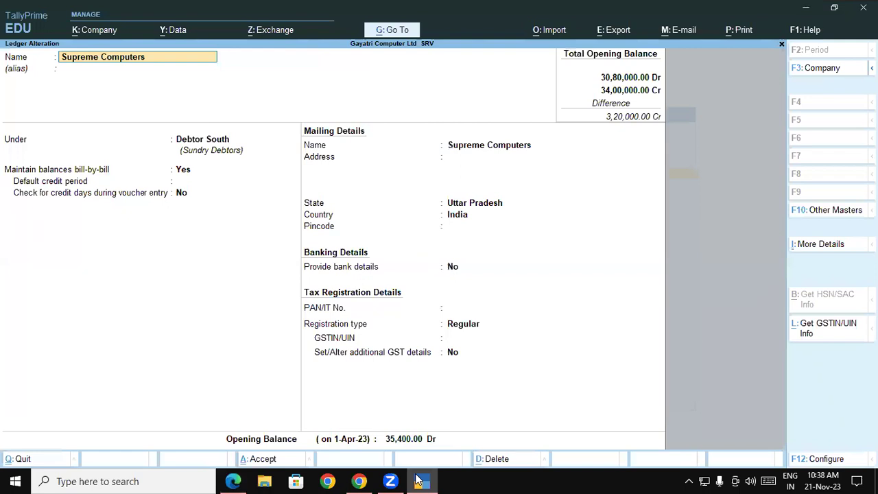
- Enter bill SC/001/50 dated 31/3/2023, due 31-Mar-23, for 15,400 Dr in the Supreme Computers breakup
click(414, 441)
key(Return)
key(Return)
key(Return)
key(Return)
text(SC/001/)
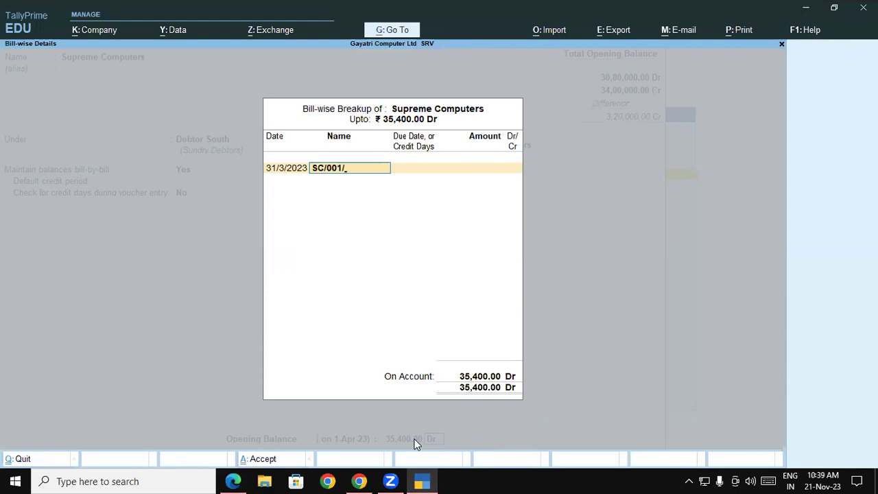
text(50)
key(Return)
key(Return)
text(15400)
key(Return)
key(Return)
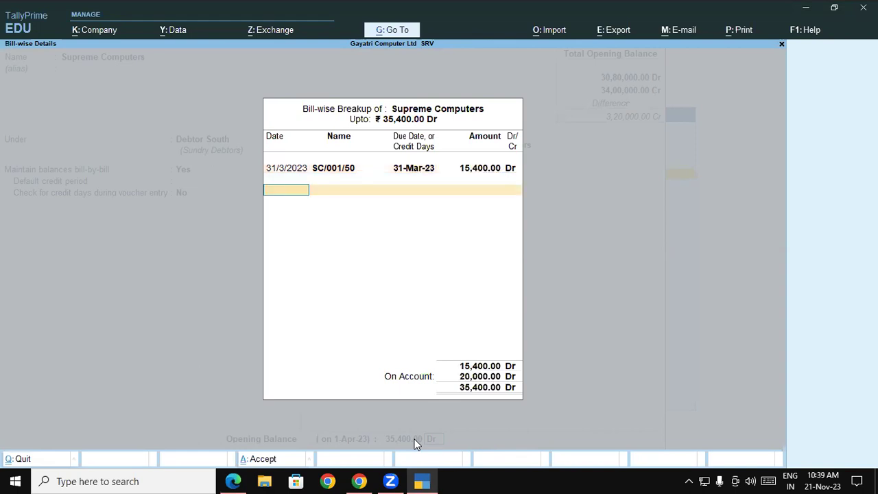
- Enter bill SC/001/51 dated 1/4/2022, due 1-Apr-22, for 12,000 Dr in the Supreme Computers breakup
key(Return)
key(Escape)
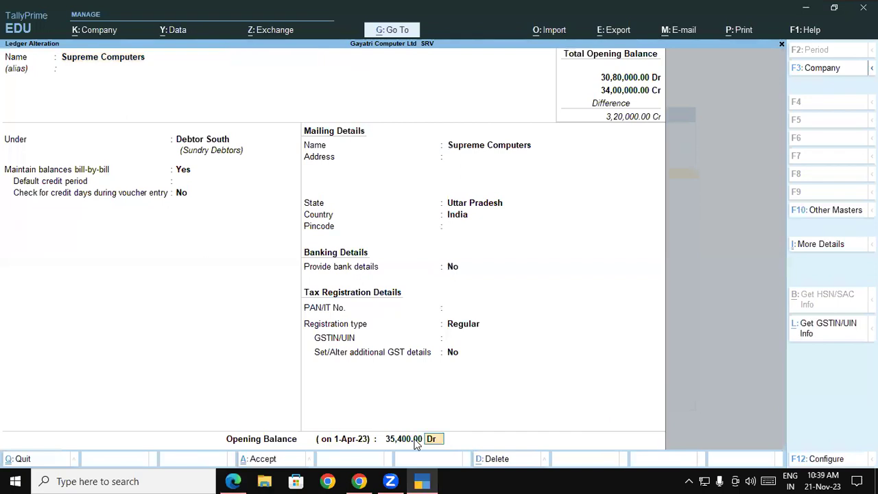
key(Return)
key(Return)
key(Return)
key(Return)
key(Return)
key(Return)
key(Return)
text(SC/001/51)
key(Return)
key(Return)
text(12,000)
key(Return)
key(Return)
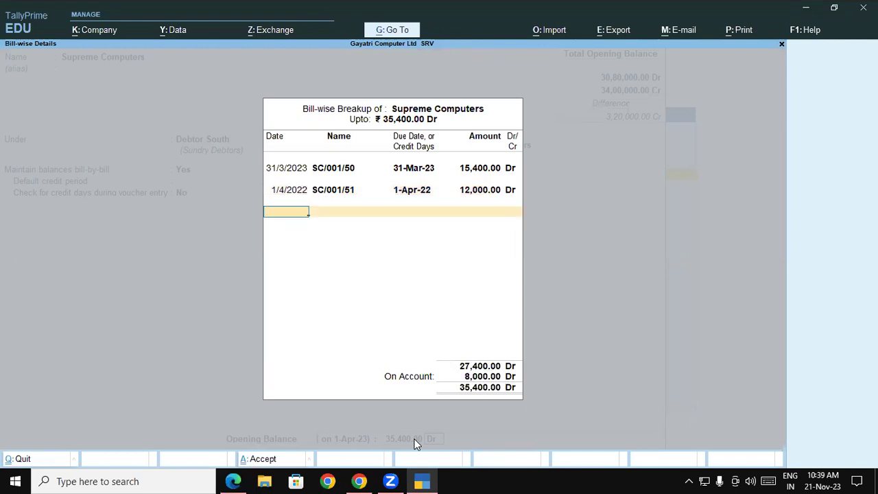
- Enter bill SC/001/52 dated 1/4/2022, due 1-Apr-22, for 8,000 Dr and save the Supreme Computers ledger
key(Return)
text(SV)
key(BackSpace)
text(C/00)
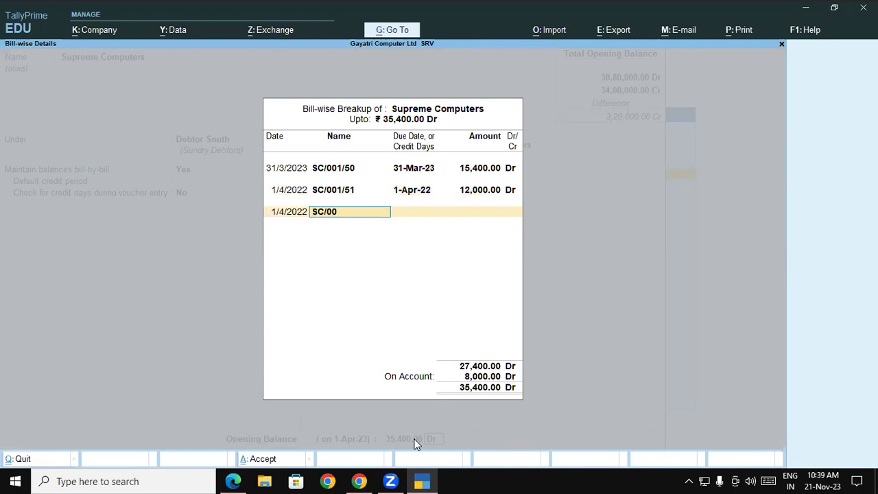
text(1/52)
key(Return)
key(Return)
key(Return)
key(Return)
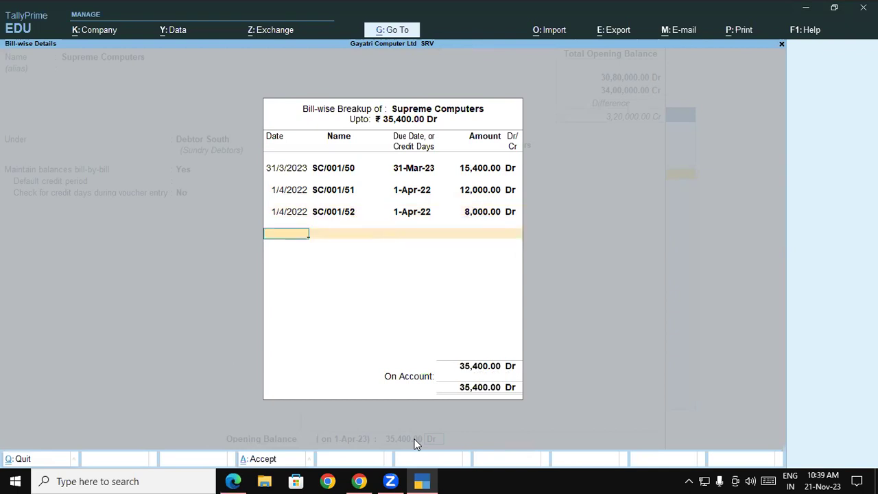
key(Return)
key(Return)
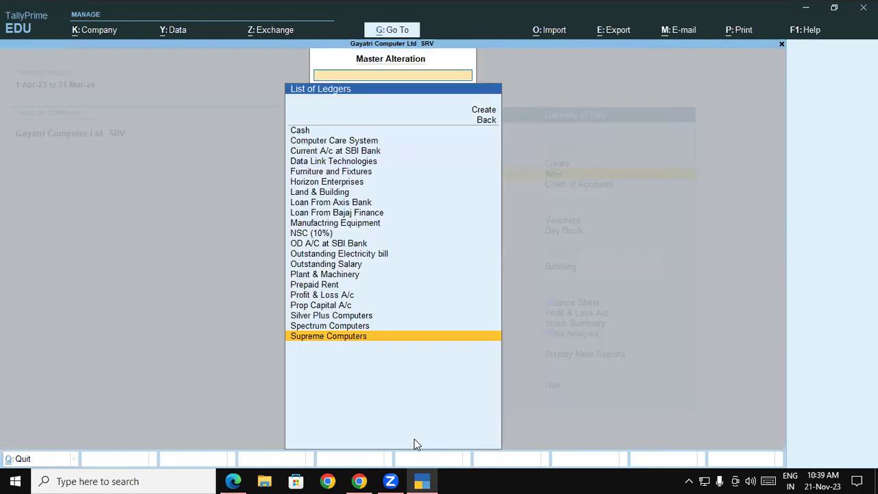
- Open the Data Link Technologies ledger and enter bill DLT/002/450 dated 31/3/2023, due 31-Mar-23, for 14,400 Dr in its breakup
text(da)
key(Return)
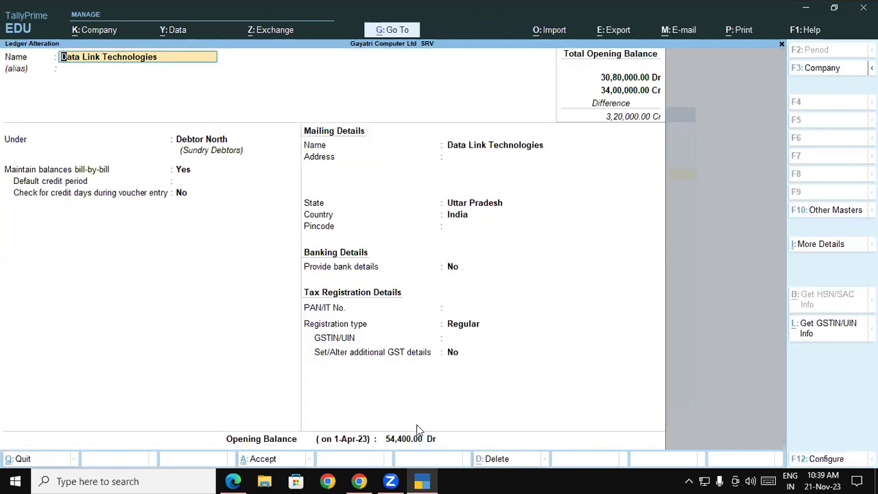
click(408, 444)
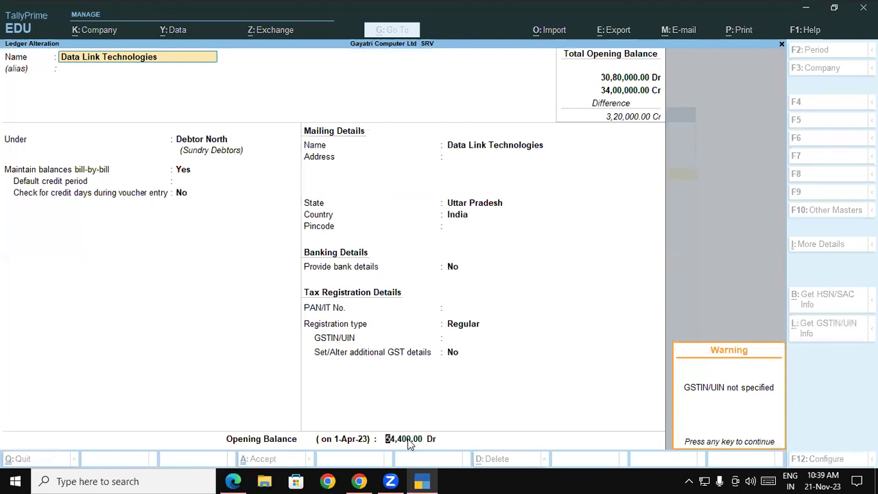
key(Return)
key(Return)
key(Return)
text(DLT/)
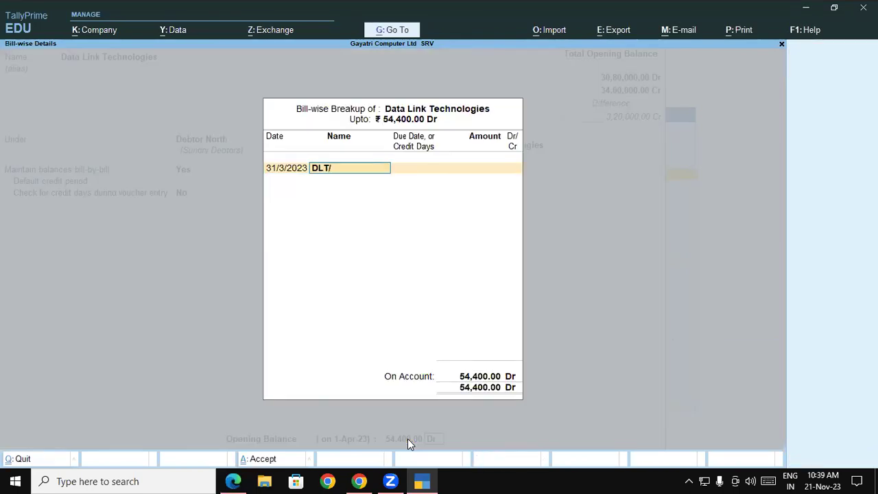
text(002/450)
key(Return)
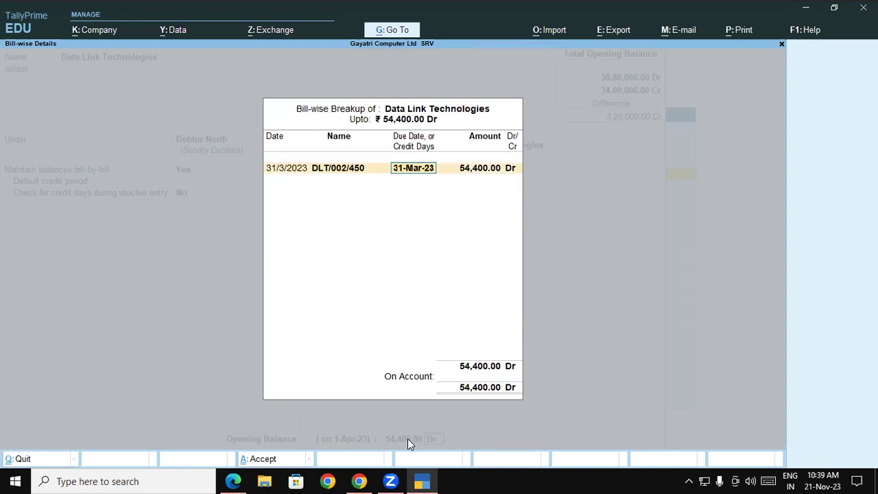
key(Return)
text(14400)
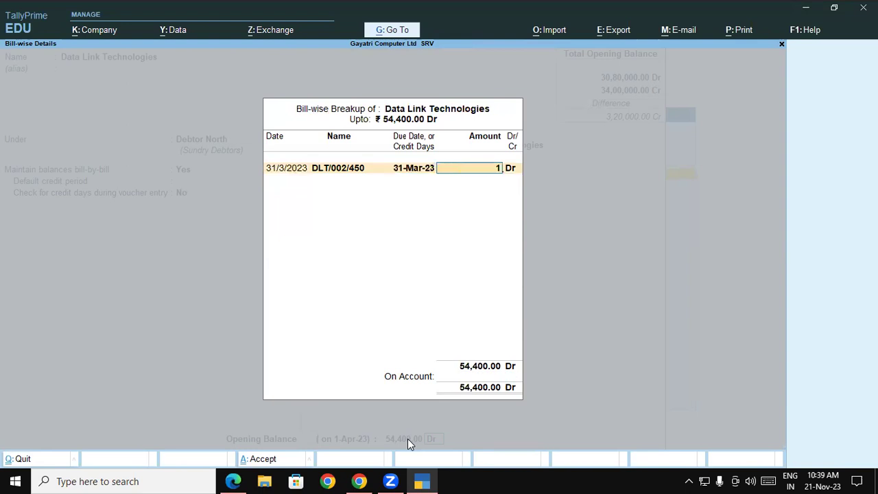
key(Return)
key(Return)
- Enter bill DLT/002/451 dated 1/4/2022, due 1-Apr-22, for 10,000 Dr in the Data Link Technologies breakup
text(1-4-22)
key(Return)
text(DLT/)
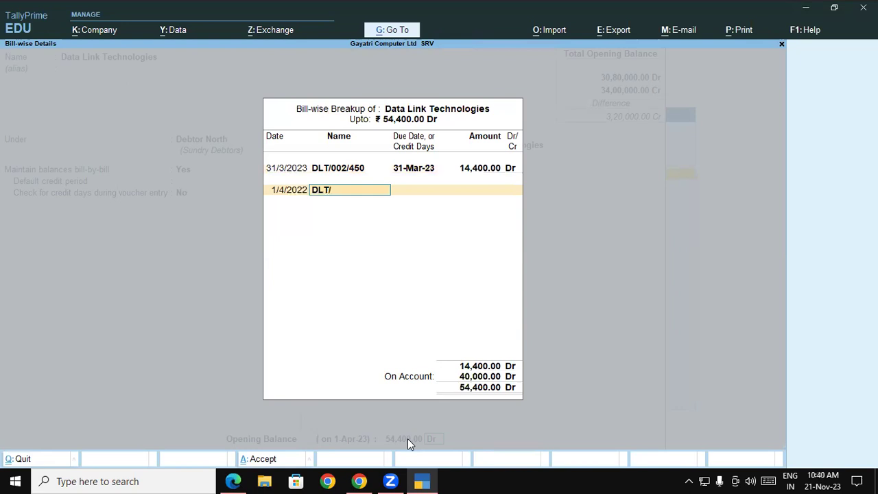
text(002/45)
key(Return)
key(Return)
text(10,000)
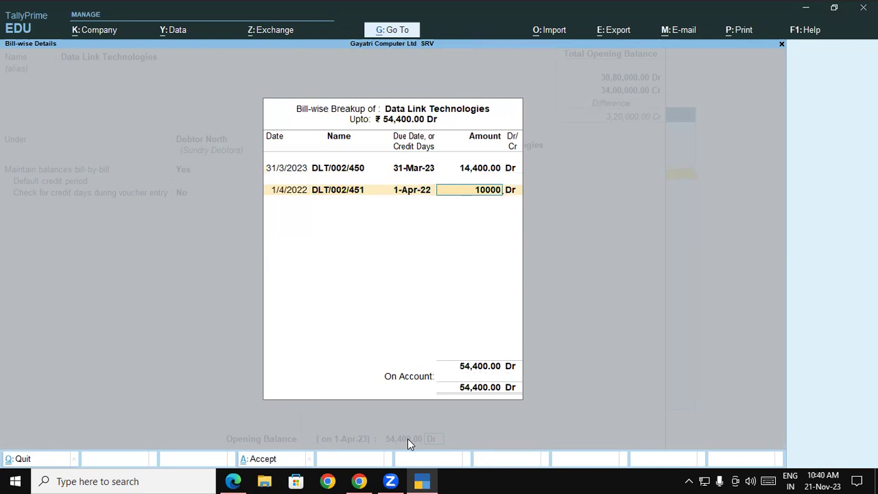
key(Return)
key(Return)
- Enter bill DLT/002/452 dated 1/4/2022, due 1-Apr-22, for 30,000 Dr and save the Data Link Technologies ledger
key(Return)
text(DL)
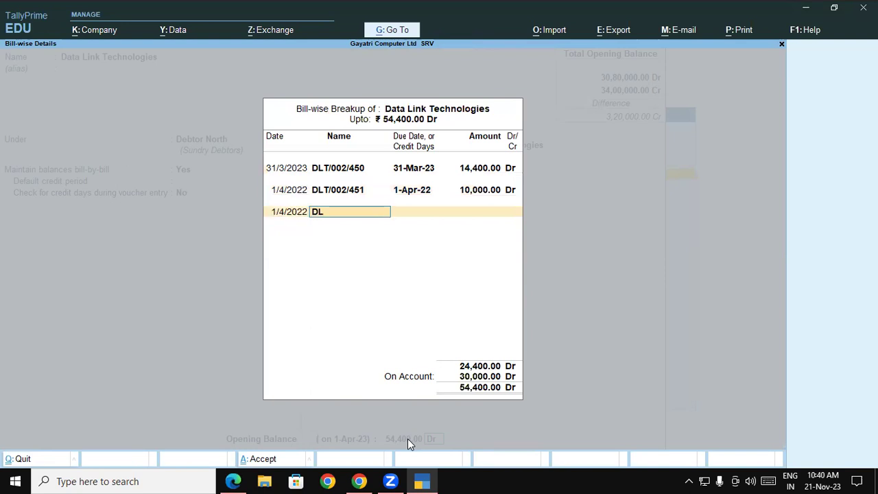
text(T/002/452)
key(Return)
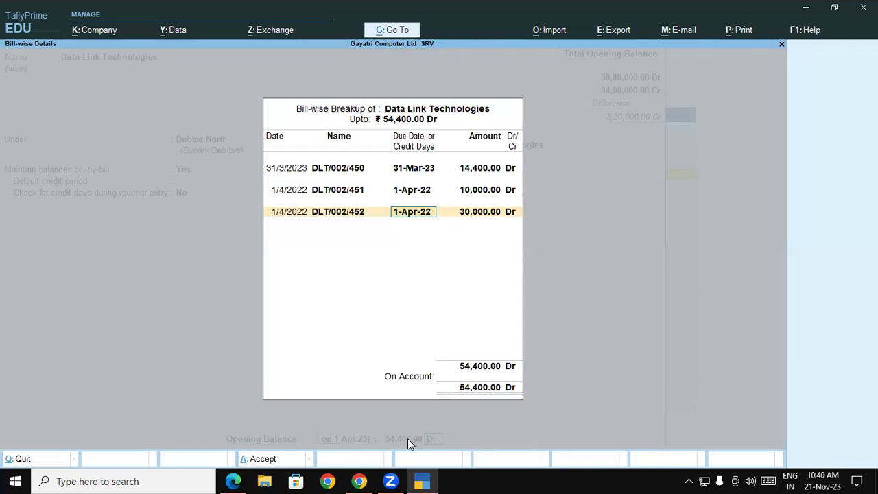
key(Return)
key(Return)
key(Return)
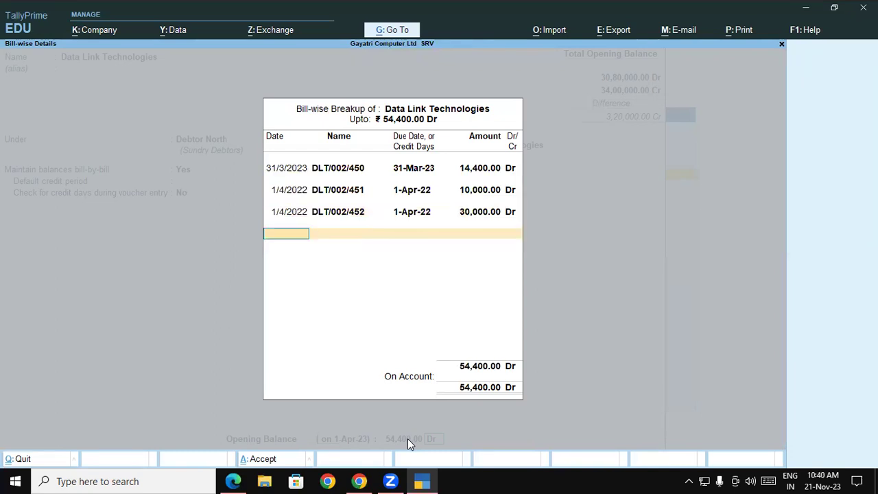
key(Return)
key(Return)
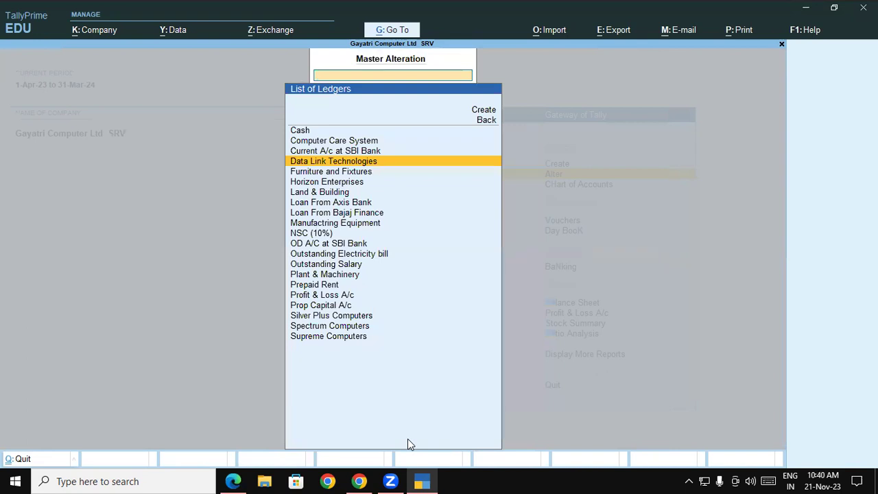
- Open the Spectrum Computers ledger and enter bill SC/001/191 dated 31/3/2023, due 31-Mar-23, for 12,000 Dr in its breakup
text(Sp)
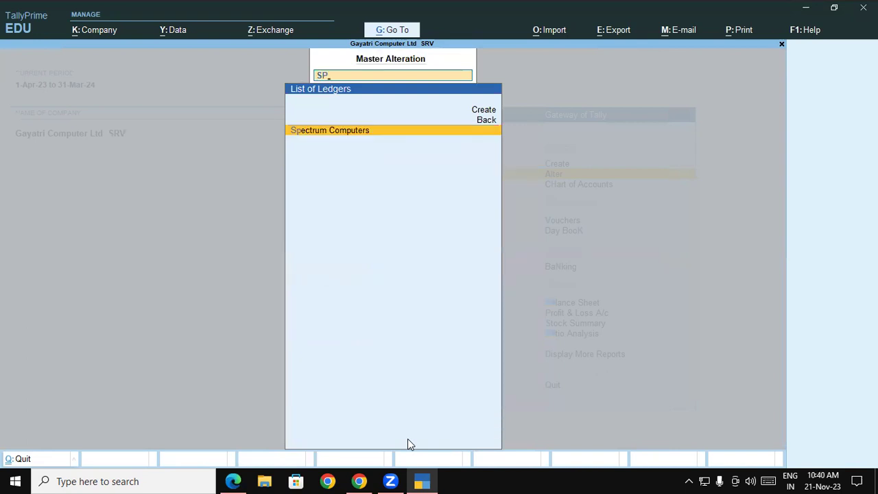
key(Return)
click(407, 441)
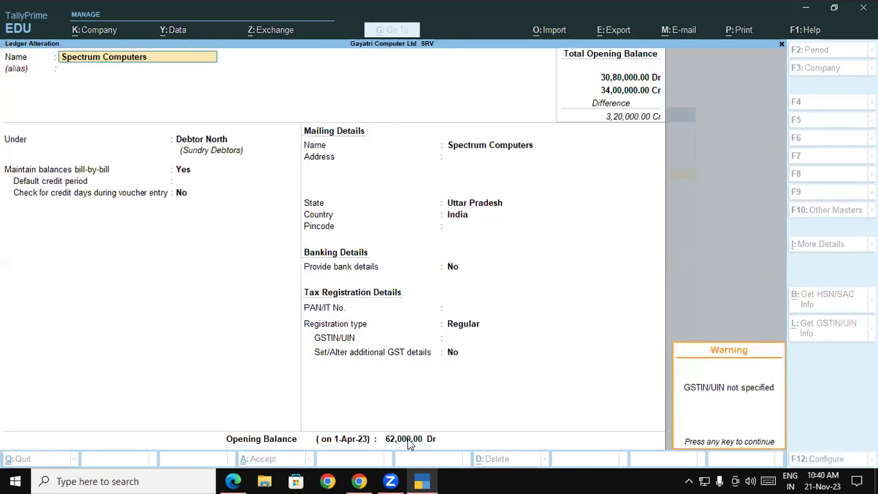
key(Return)
key(Return)
key(Return)
key(Return)
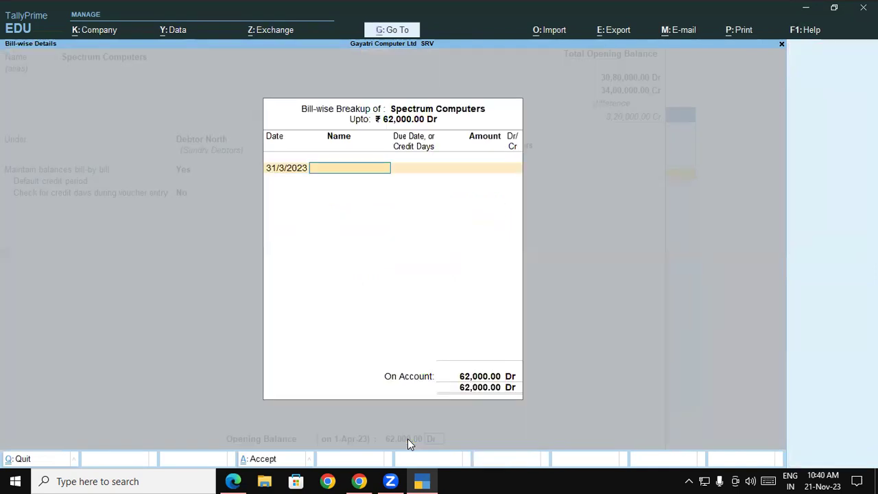
text(SC/001/191)
key(Return)
key(Return)
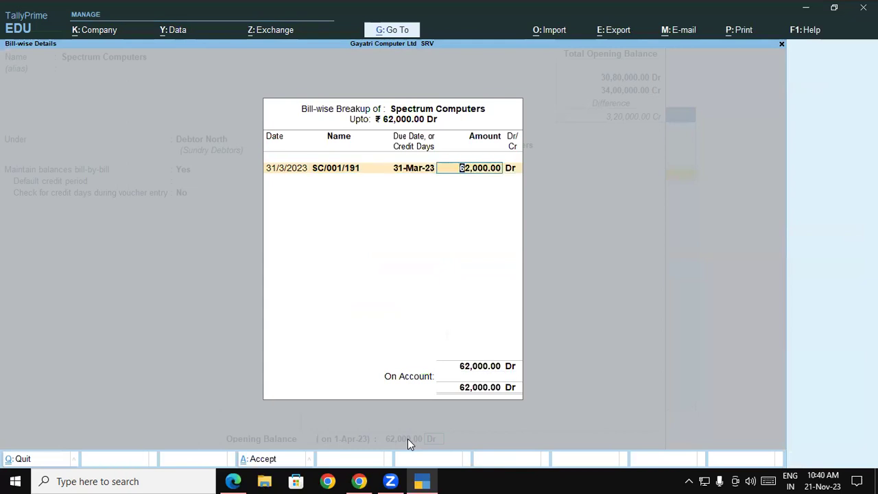
text(12,000)
key(Return)
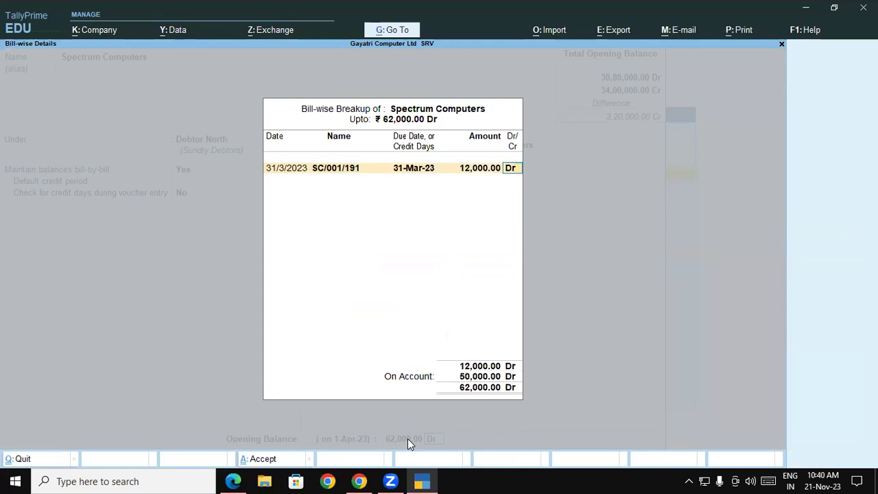
key(Return)
- Enter bill SC/001/192 dated 1/4/2022, due 1-Apr-22, for 20,000 Dr in the Spectrum Computers breakup
key(Return)
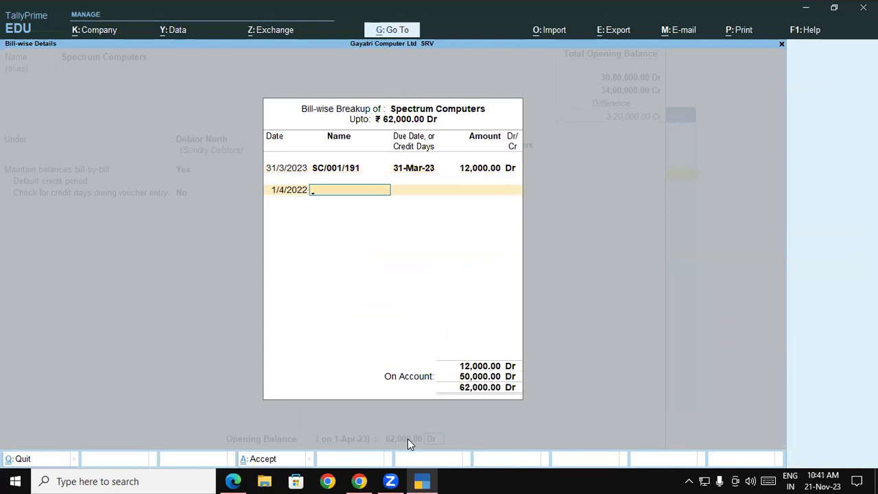
text(SC/001/192)
key(Return)
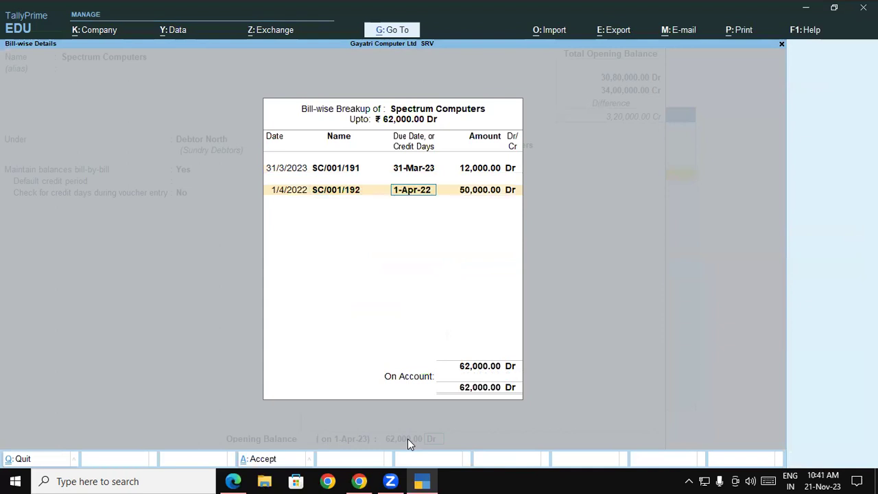
key(Return)
text(20000)
key(Return)
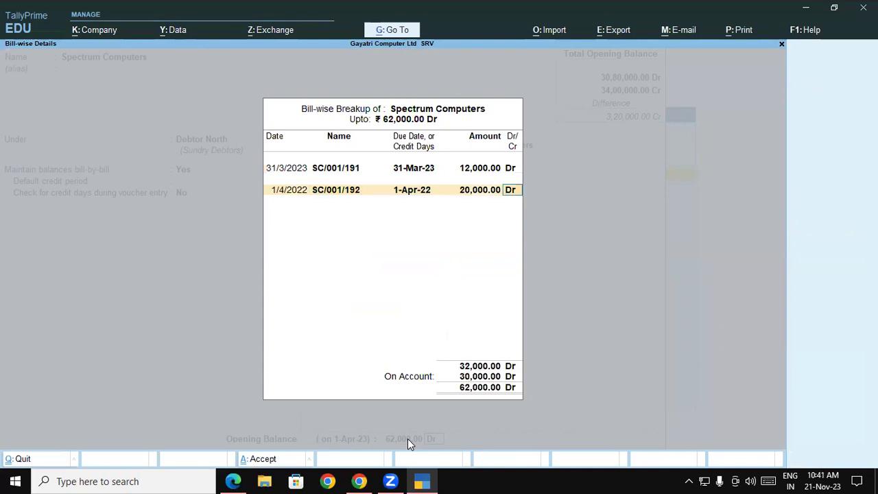
key(Return)
- Enter bill SC/001/193 dated 1/4/2022 for the remaining 30,000 Dr and save the Spectrum Computers ledger
key(Return)
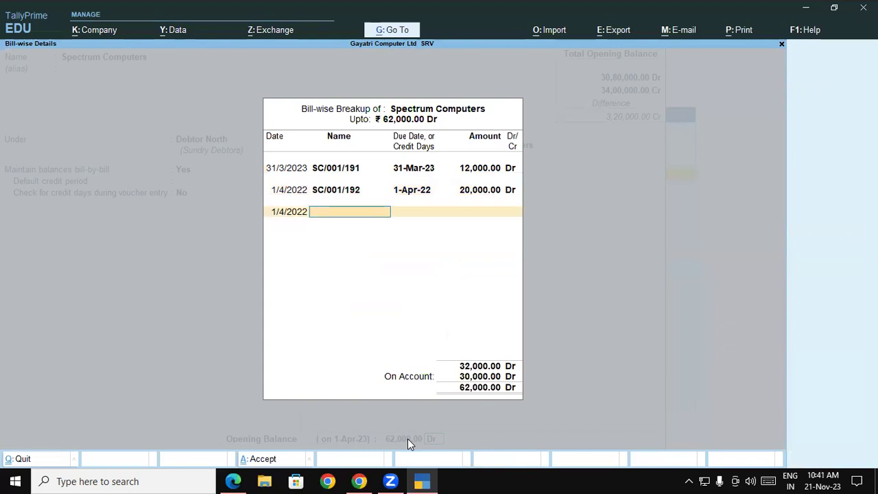
text(SC/001/193)
key(Return)
key(Return)
key(Return)
key(Return)
key(Return)
key(Return)
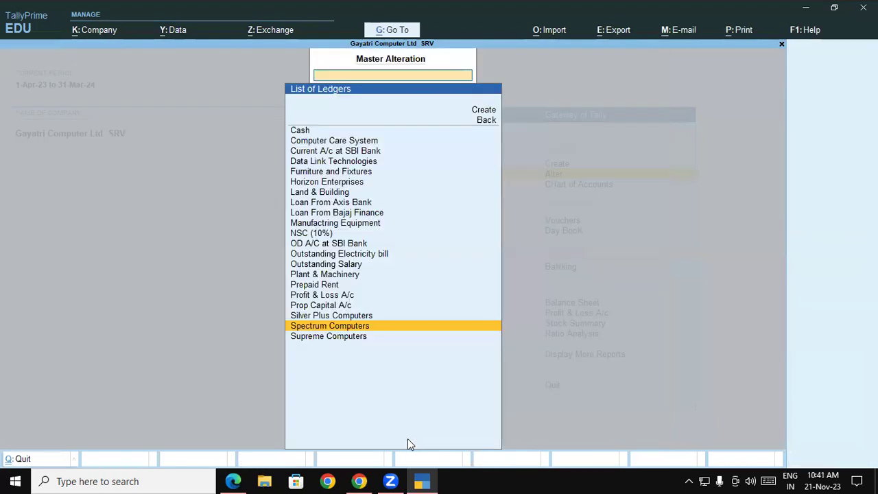
- Exit ledger alteration to the Gateway of Tally and open the company's Balance Sheet
key(Return)
key(Escape)
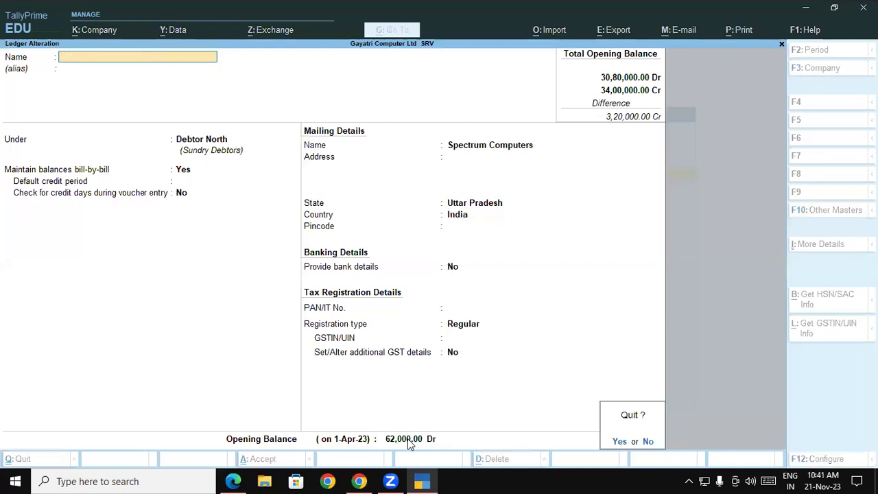
key(y)
key(Escape)
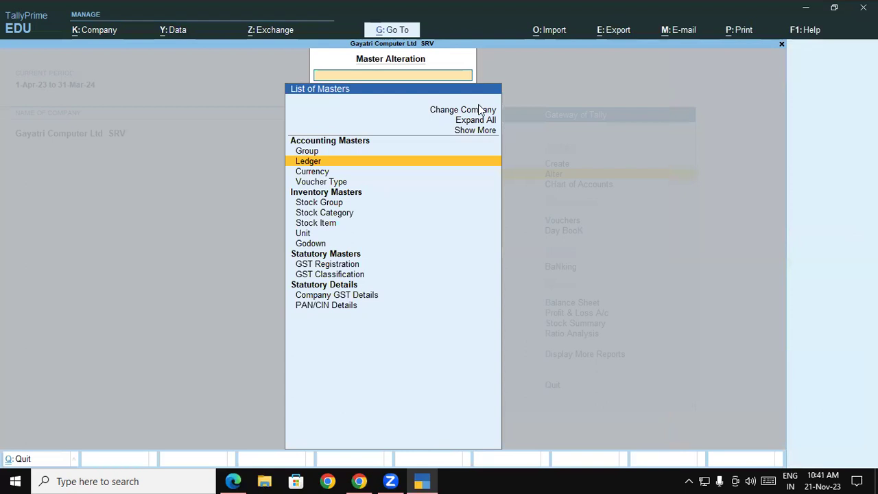
key(Escape)
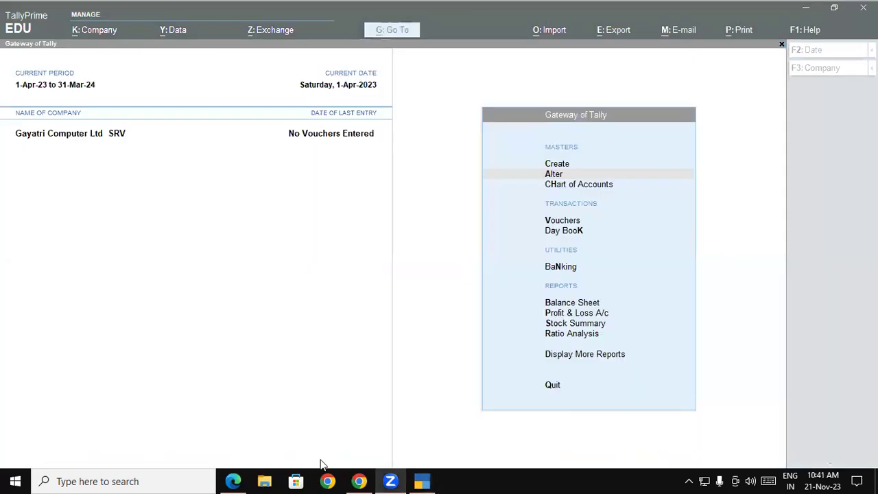
mouse_move(357, 480)
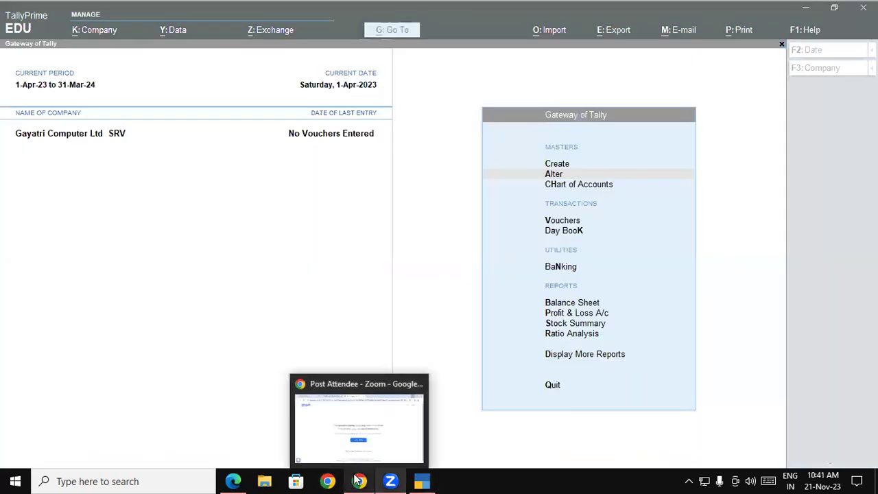
click(423, 480)
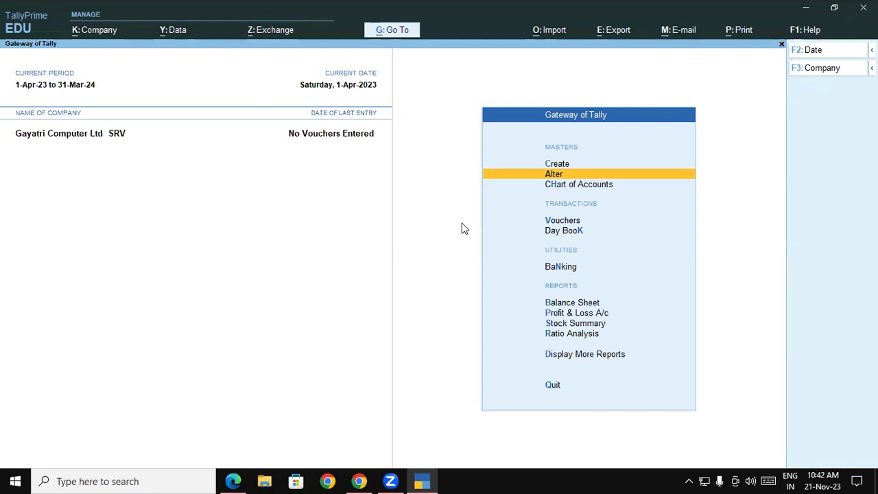
key(b)
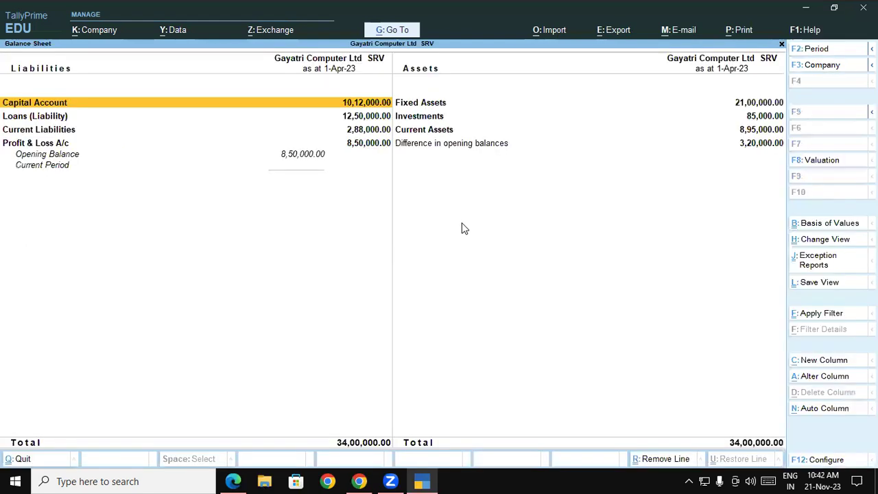